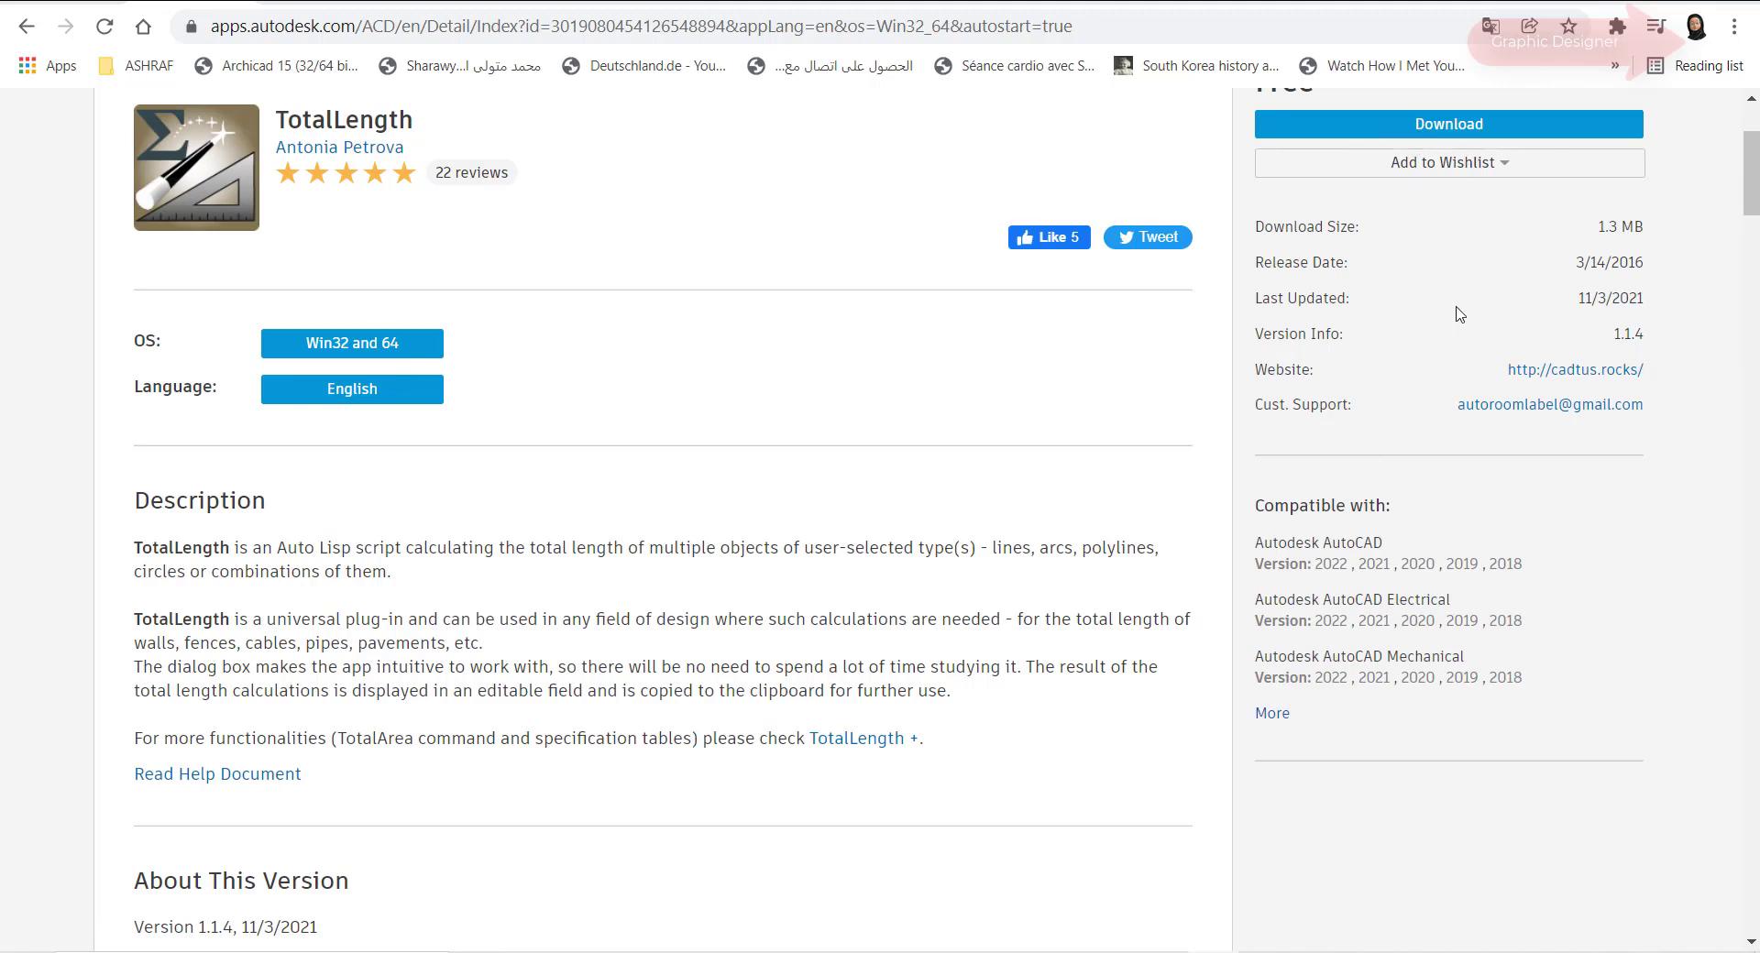
Scroll the Drawing3 view of arcs, lines and a circle, with the TotalLength add-in installed
{"action": "scroll", "coordinate": [1458, 311], "scroll_direction": "up", "scroll_amount": 2}
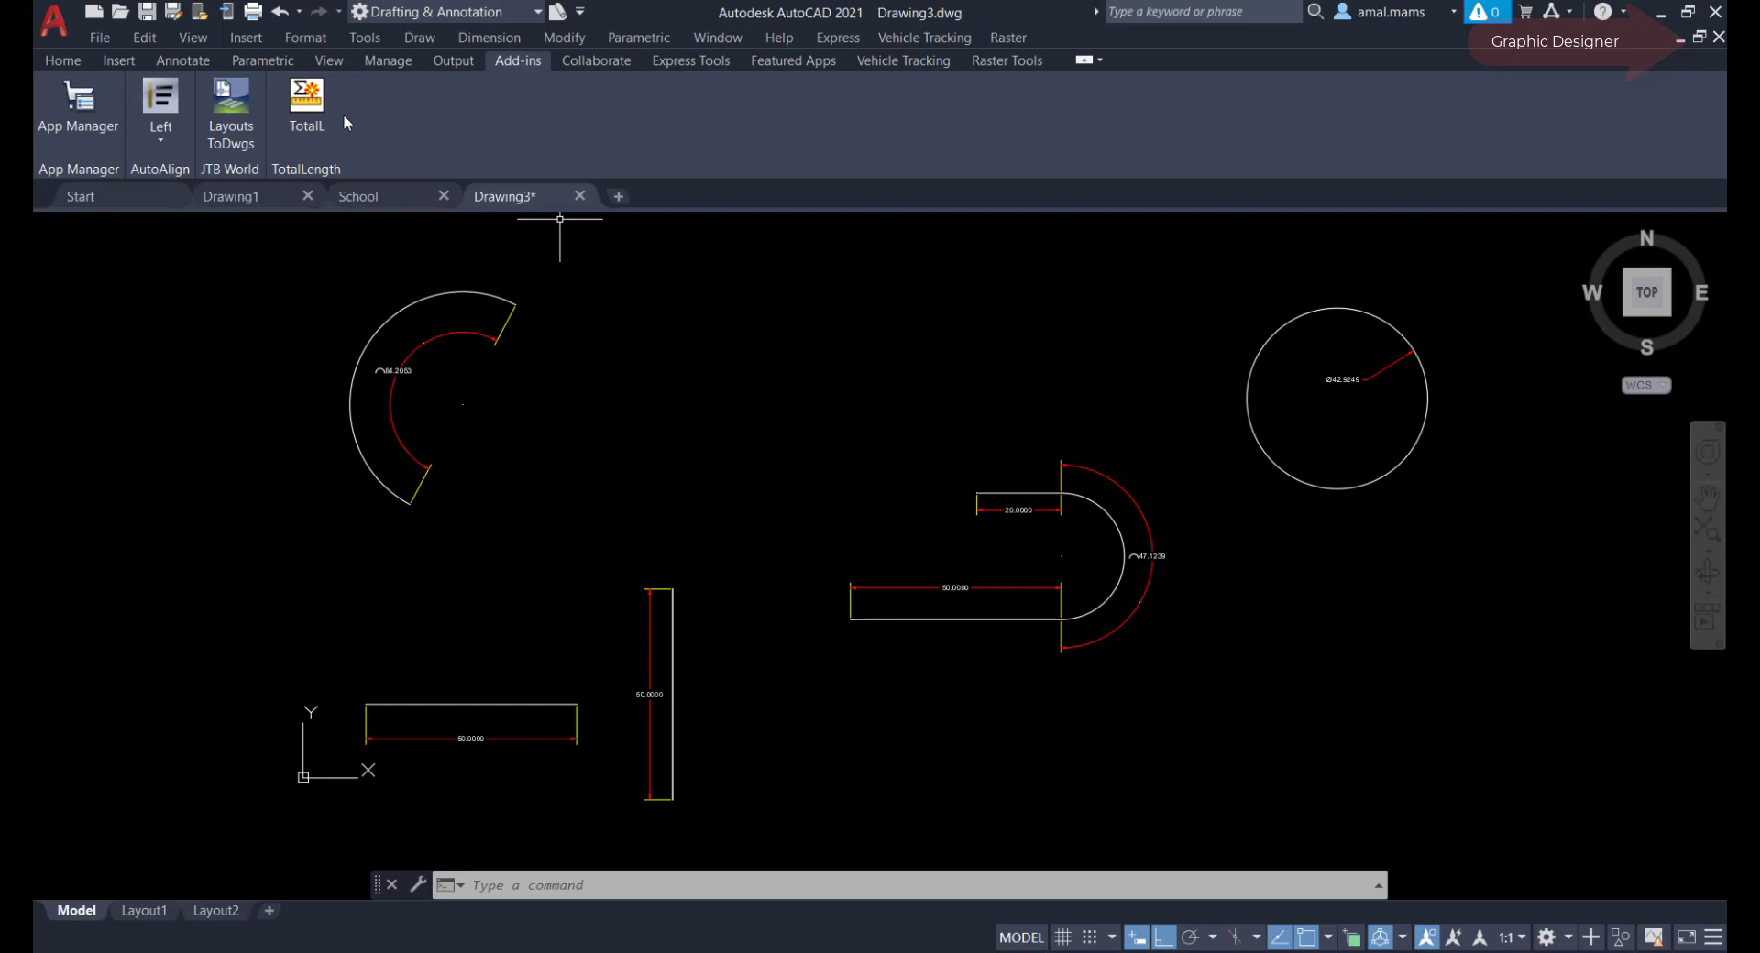
Launch TotalLength and check lines, circles and arcs alongside polylines
{"action": "left_click", "coordinate": [308, 101]}
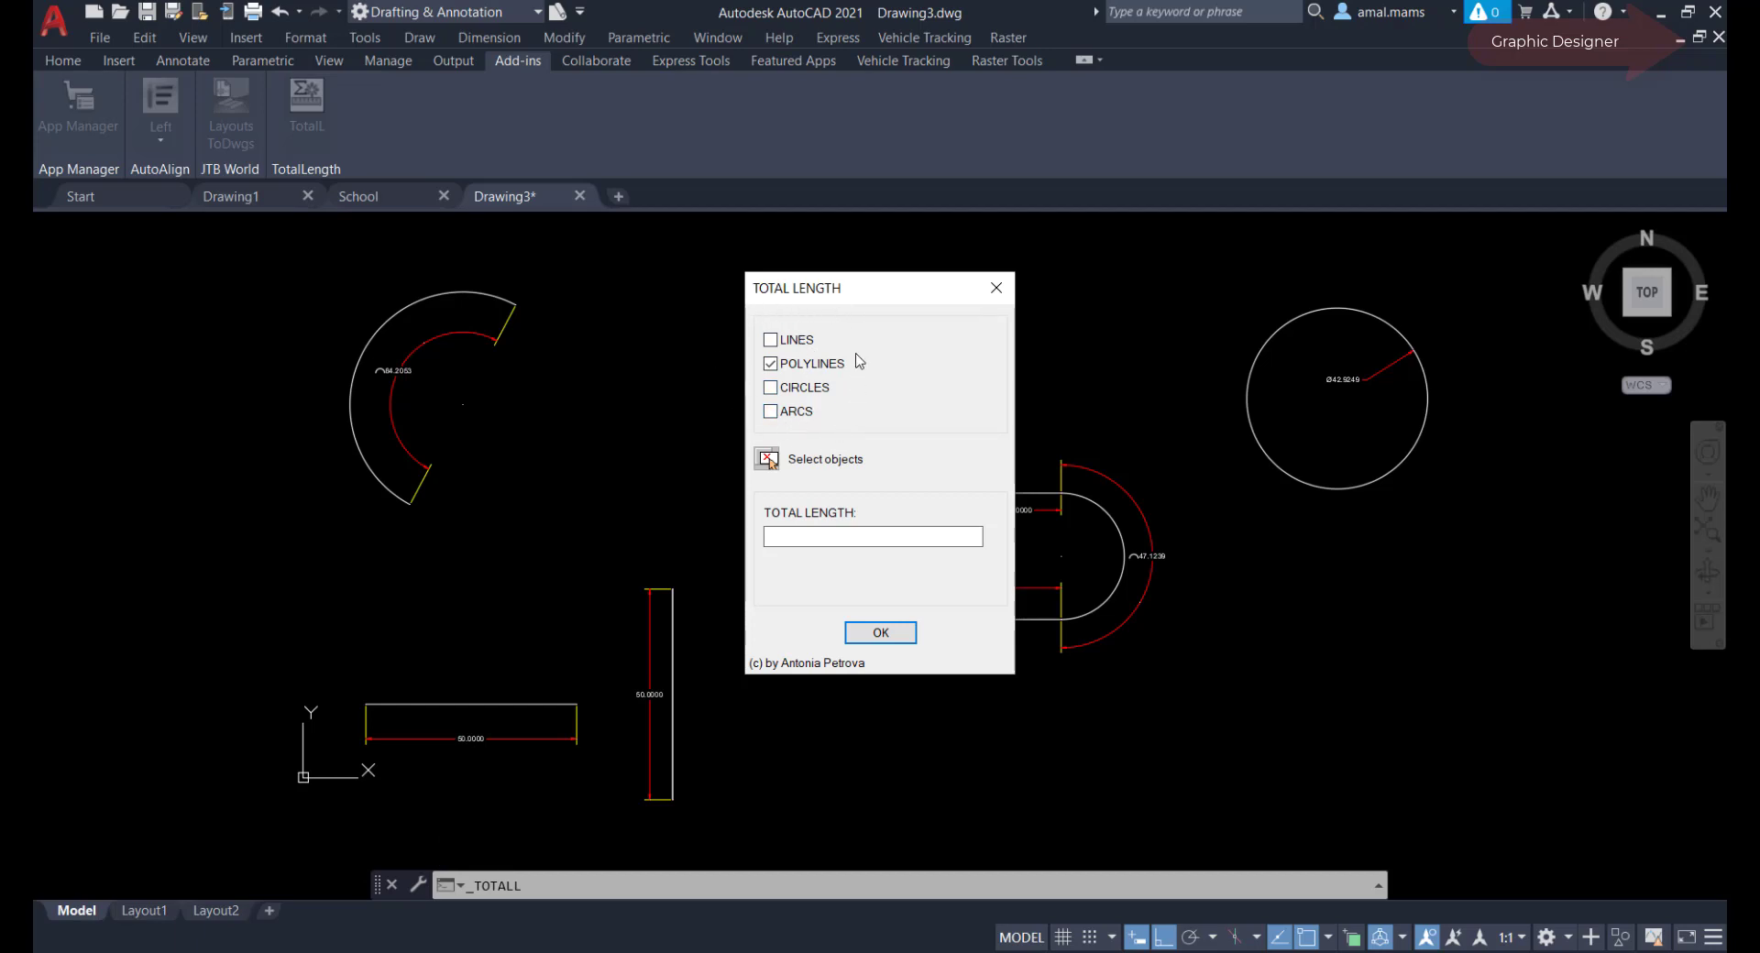
{"action": "left_click", "coordinate": [770, 340]}
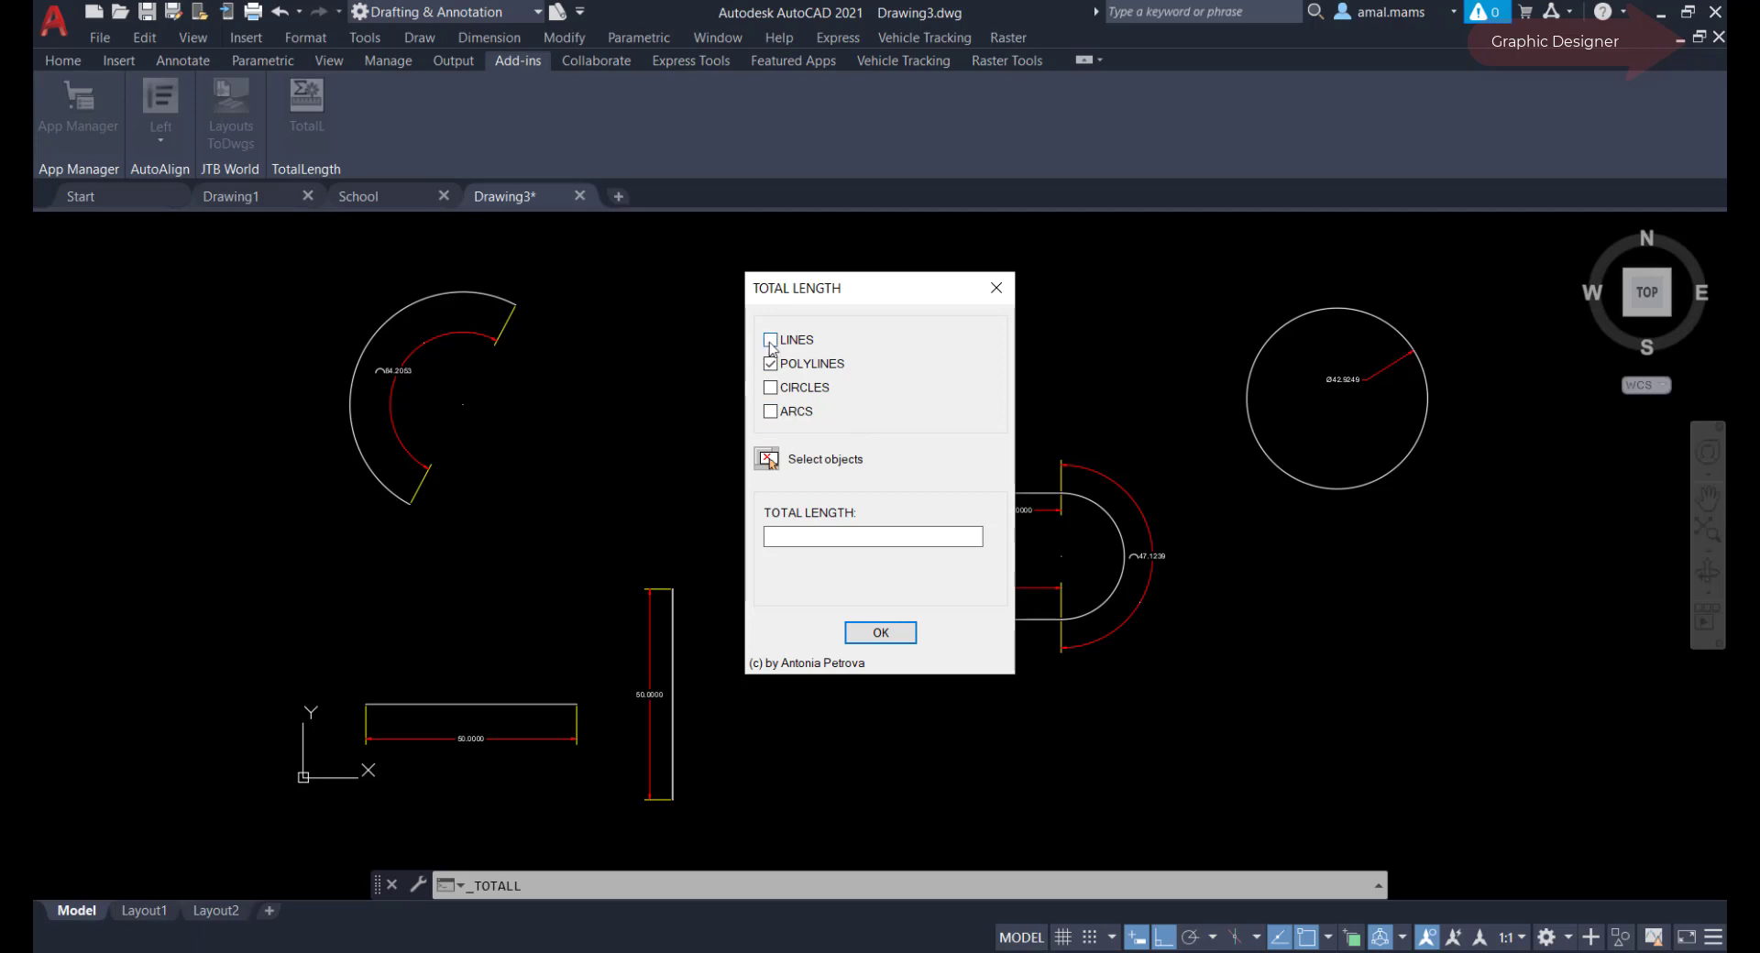
{"action": "left_click", "coordinate": [770, 388]}
{"action": "left_click", "coordinate": [770, 412]}
Window-select all drawing objects for a 486.1818 total over 6 objects, and highlight it
{"action": "left_click", "coordinate": [767, 459]}
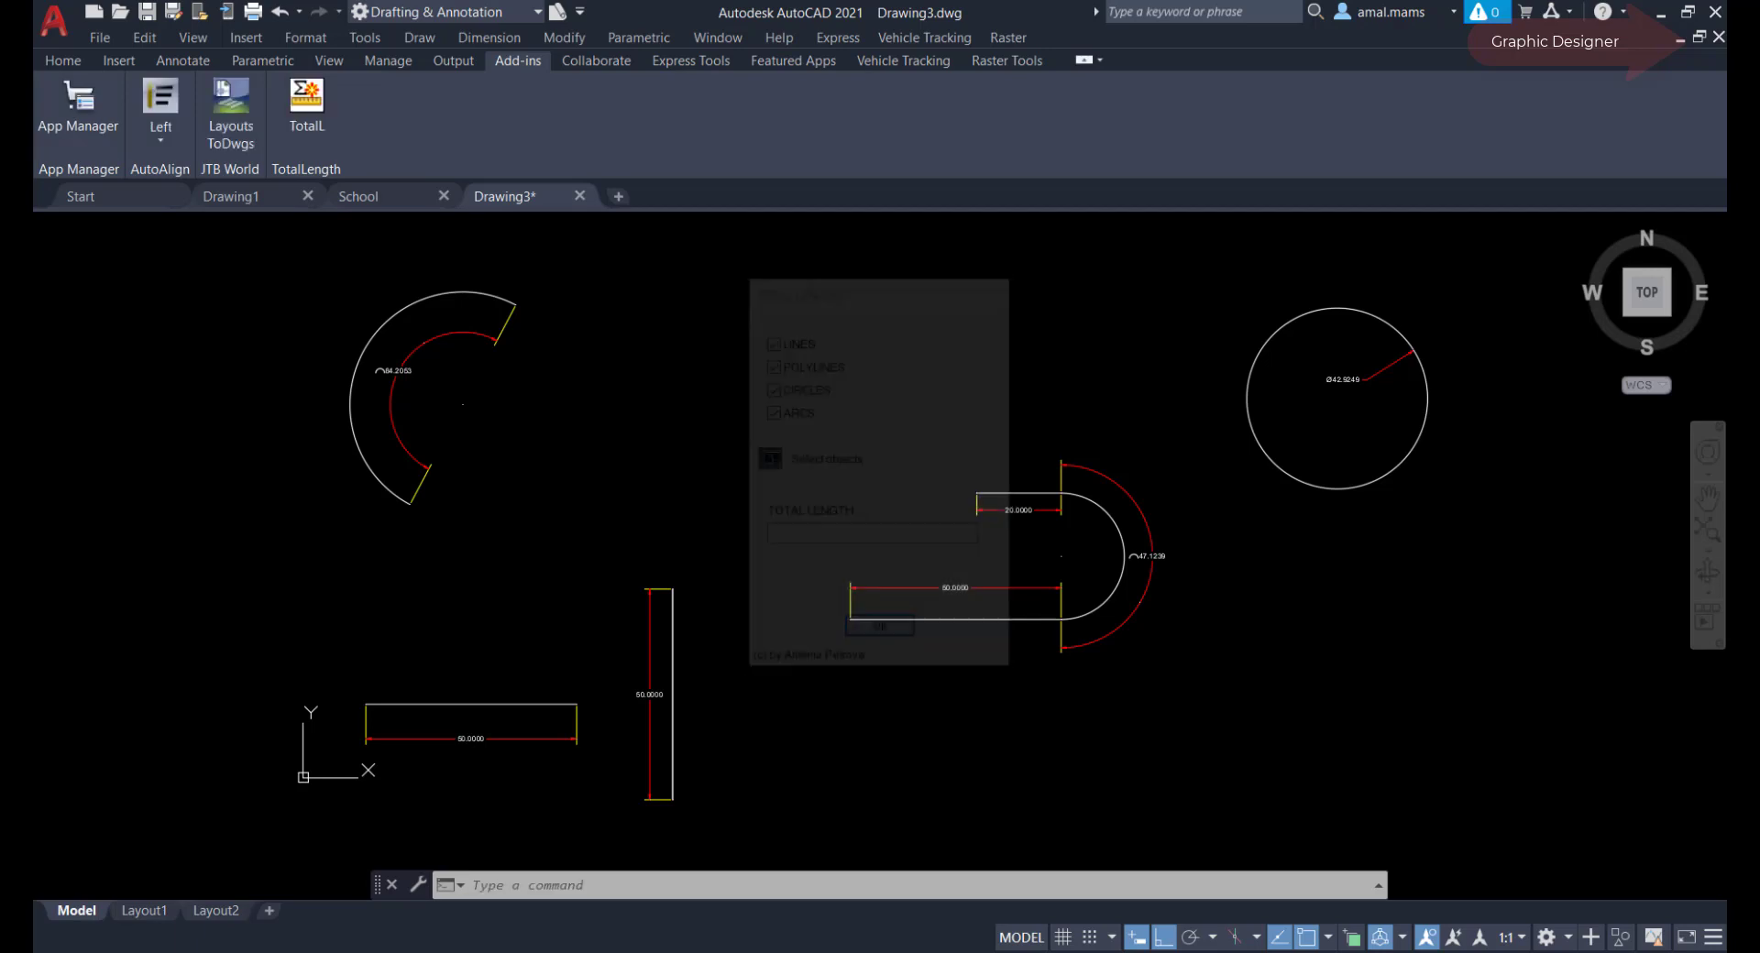
{"action": "left_click", "coordinate": [1500, 238]}
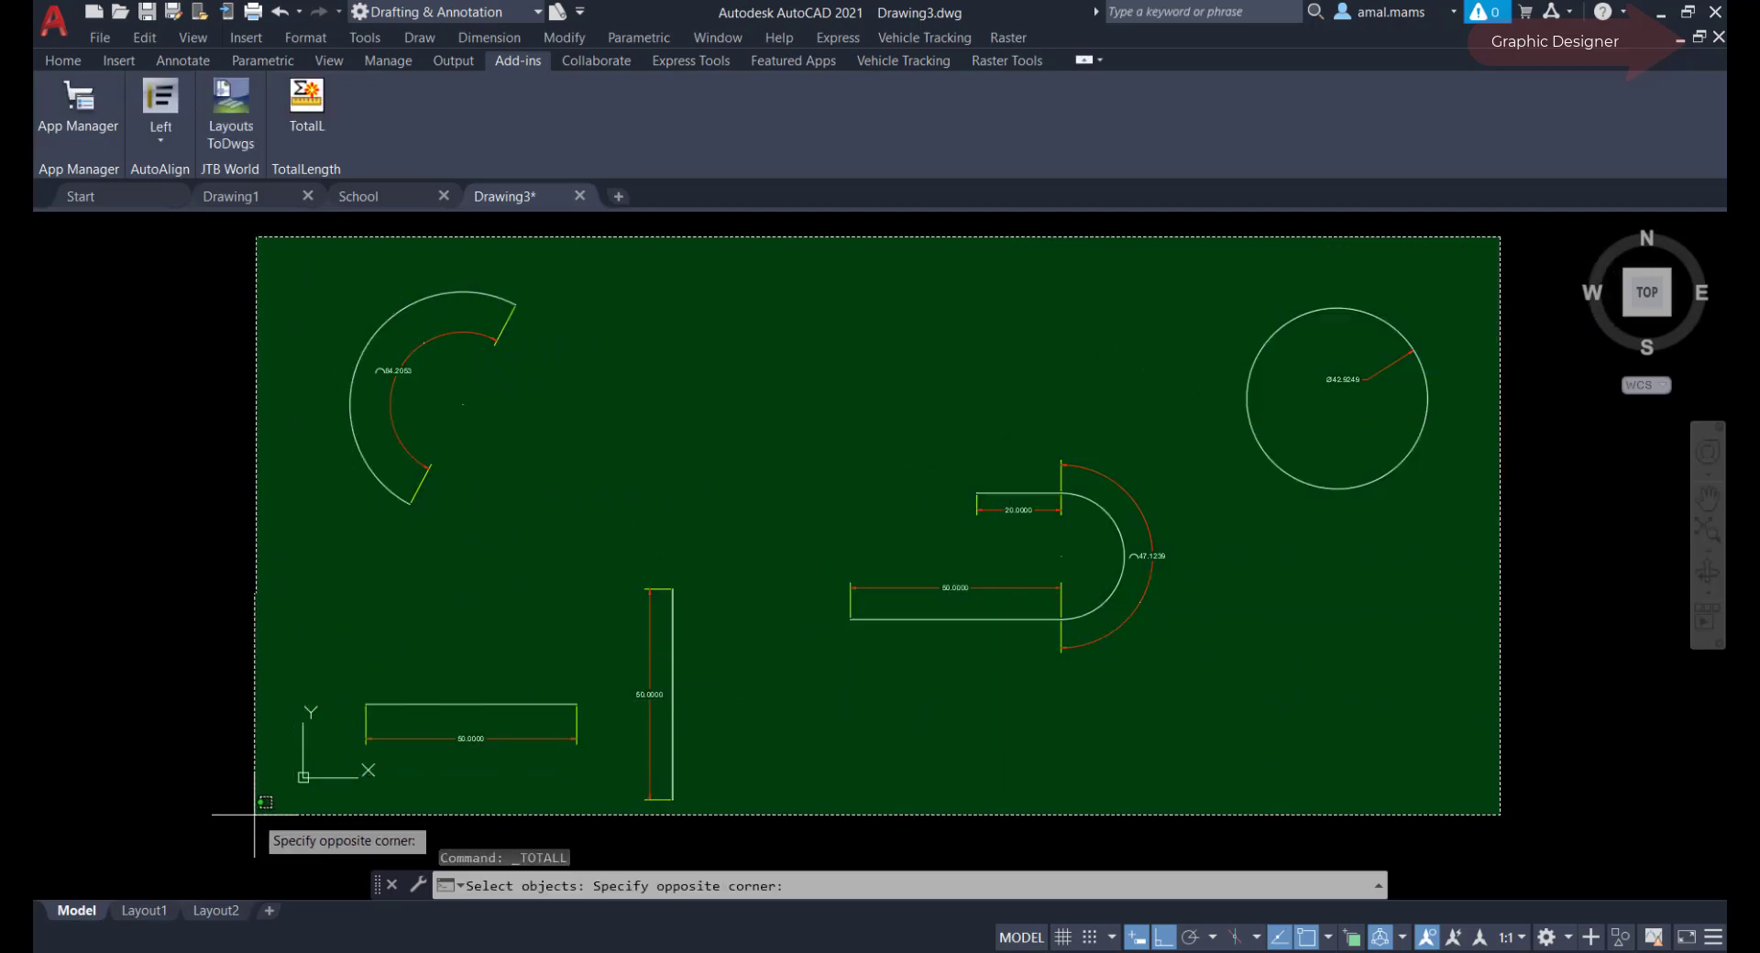
{"action": "left_click", "coordinate": [252, 824]}
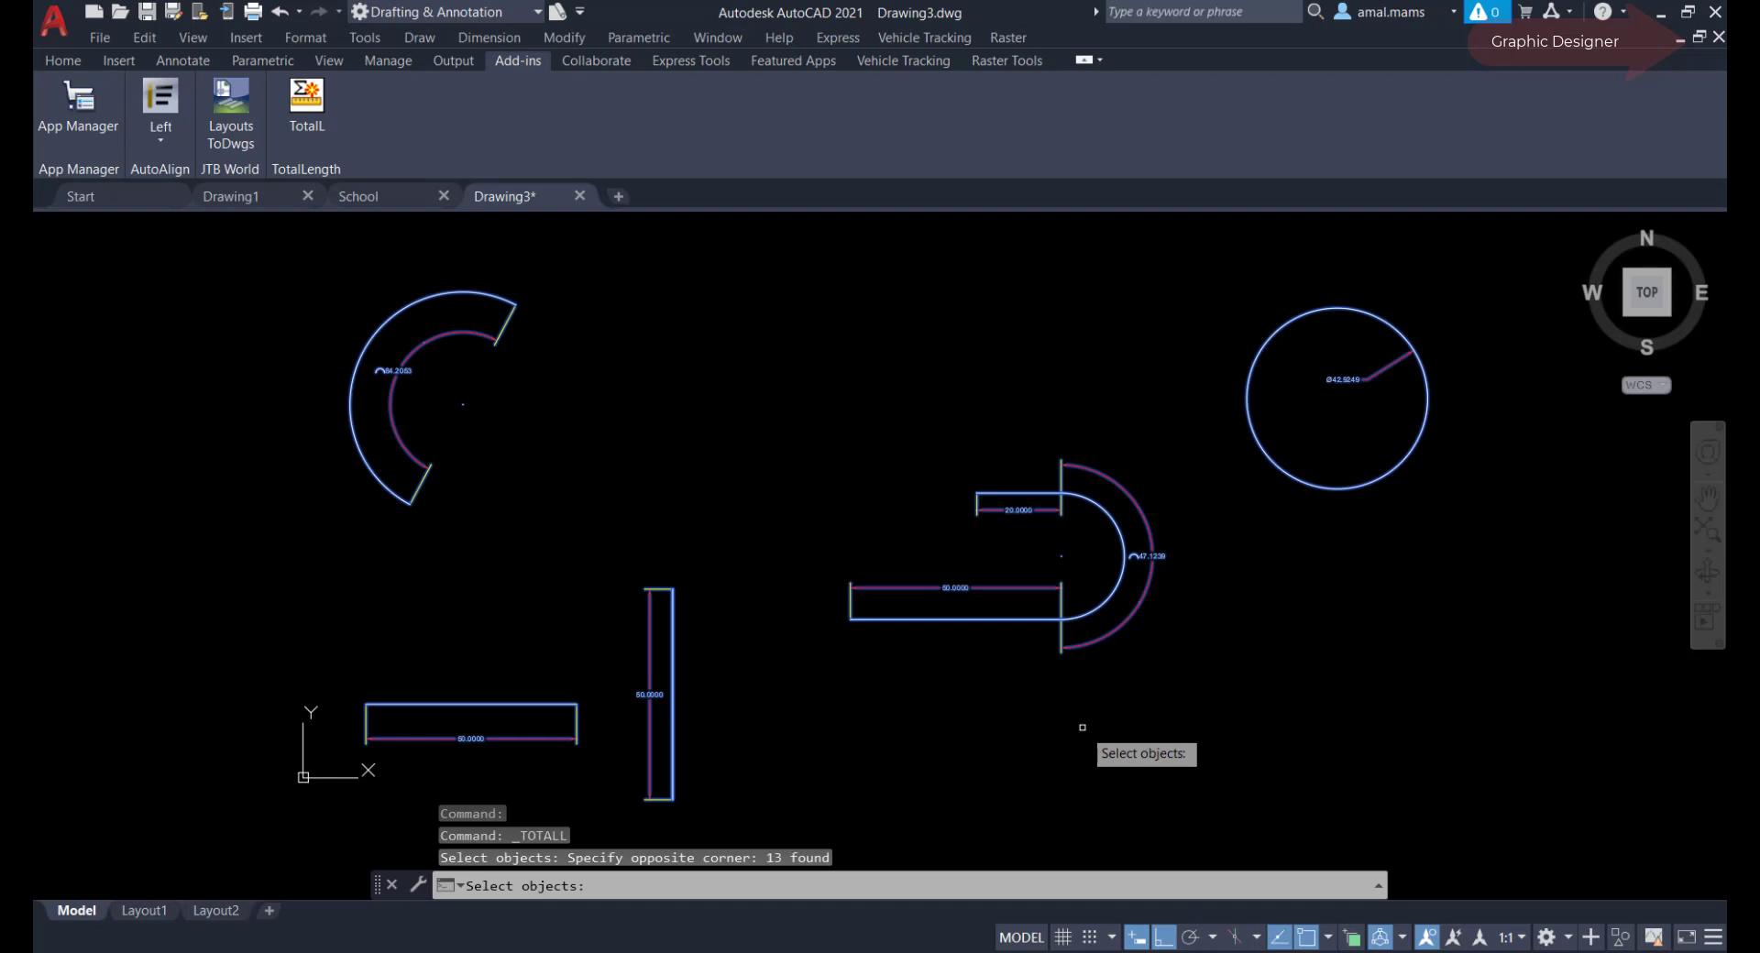
{"action": "key", "text": "Return"}
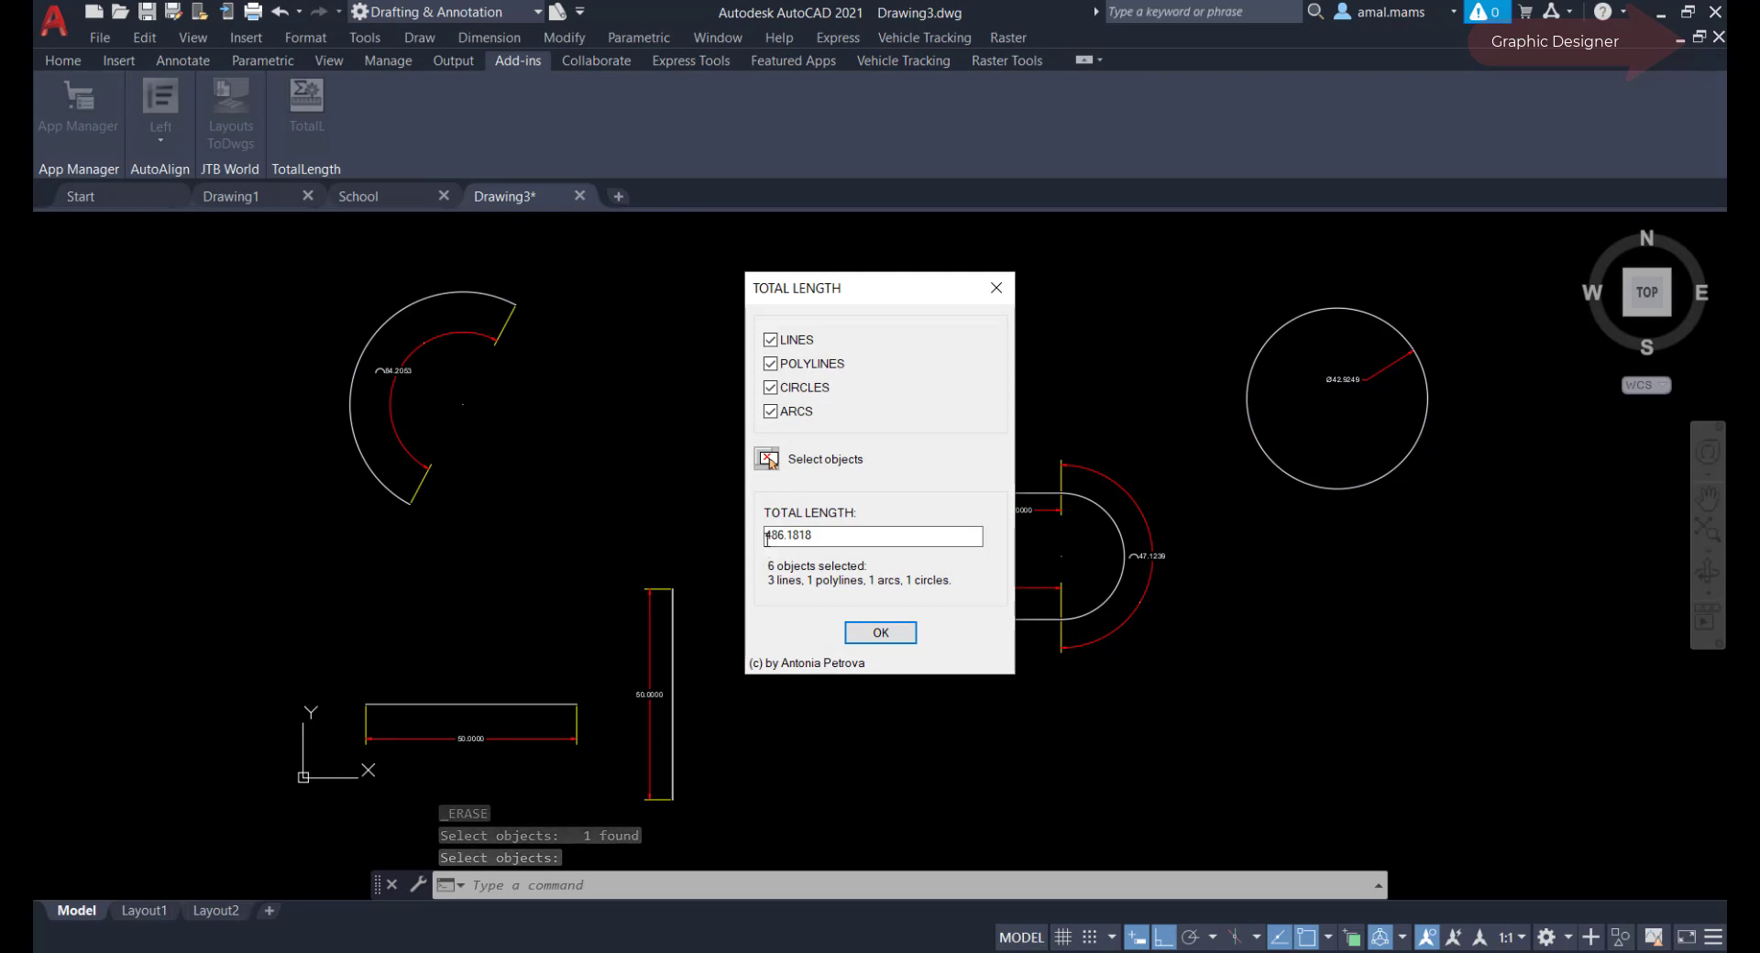
{"action": "left_click_drag", "start_coordinate": [766, 535], "coordinate": [830, 535]}
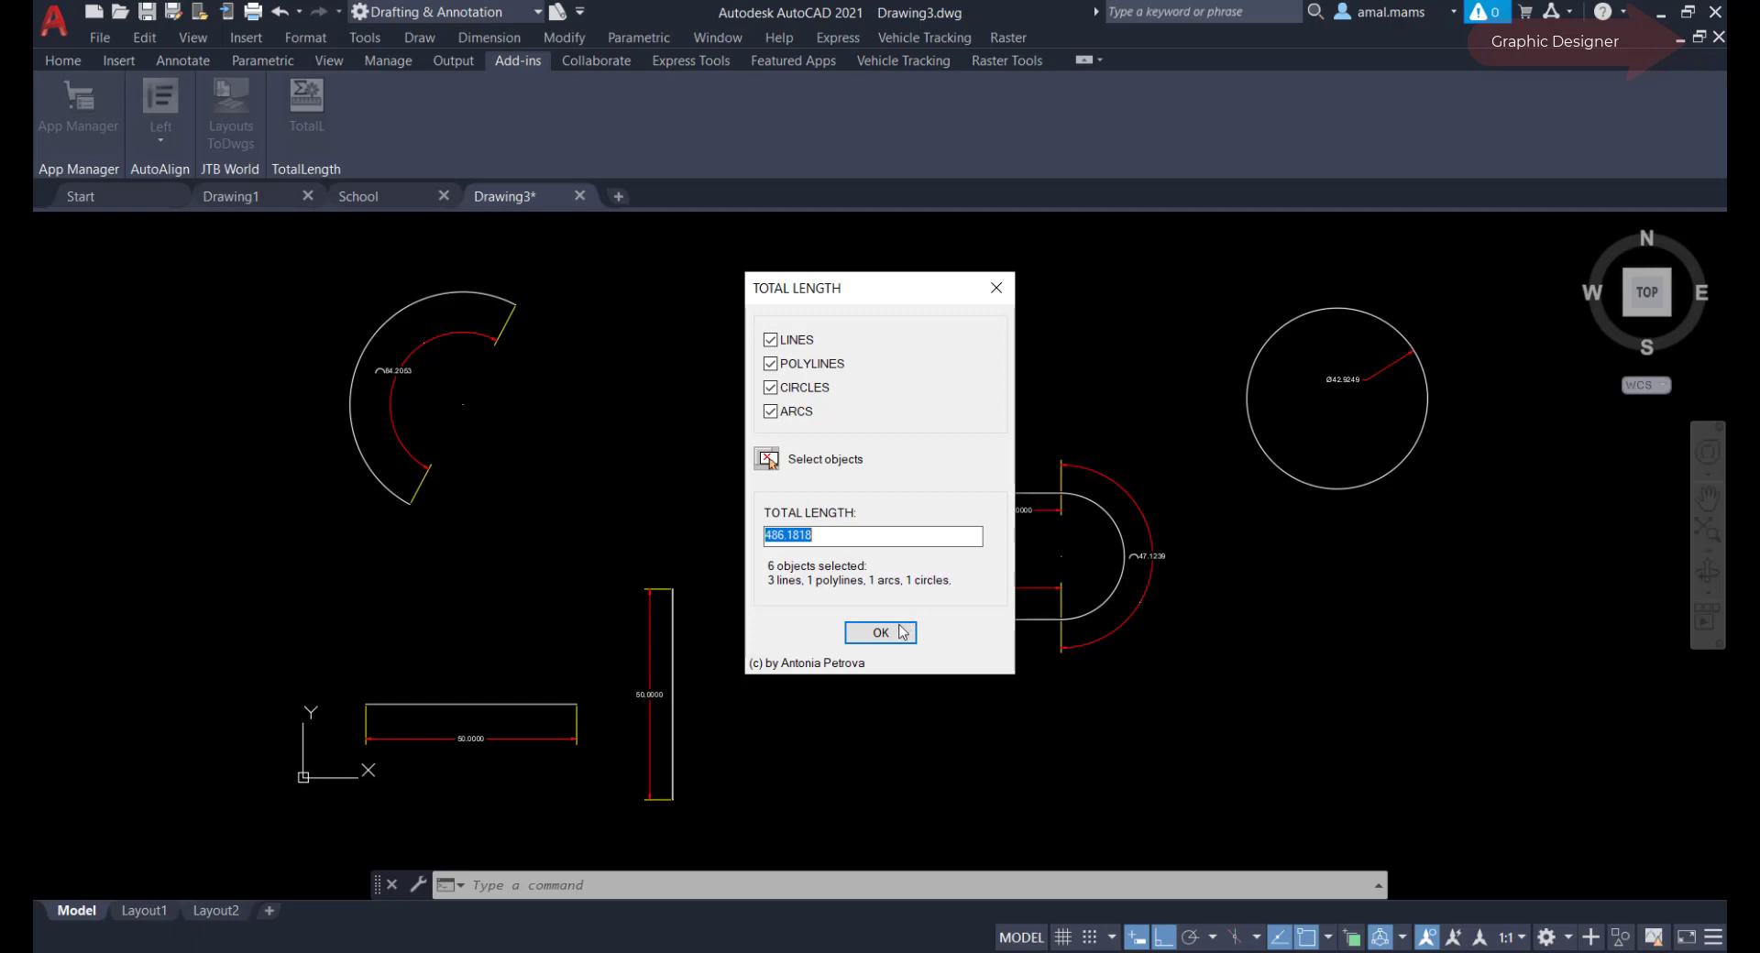
Count only lines and window-select the drawing for a 150.0000 total of 3 lines, then highlight it
{"action": "left_click", "coordinate": [771, 363]}
{"action": "left_click", "coordinate": [771, 388]}
{"action": "left_click", "coordinate": [771, 412]}
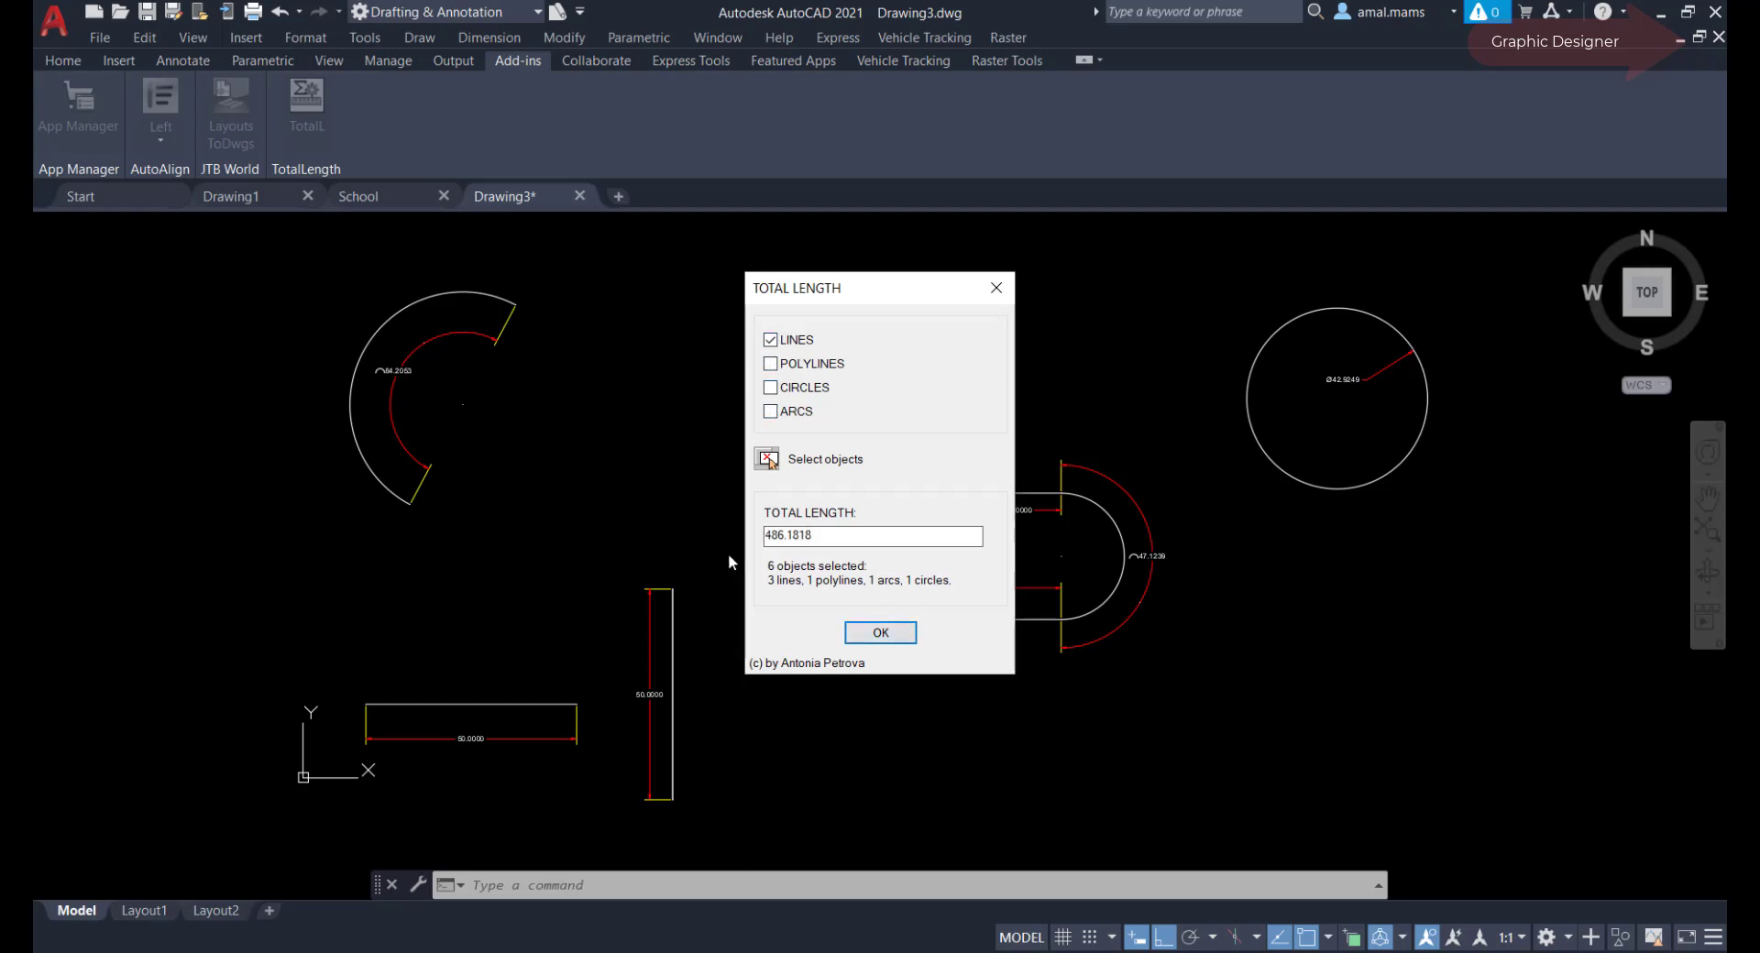
{"action": "left_click", "coordinate": [769, 459]}
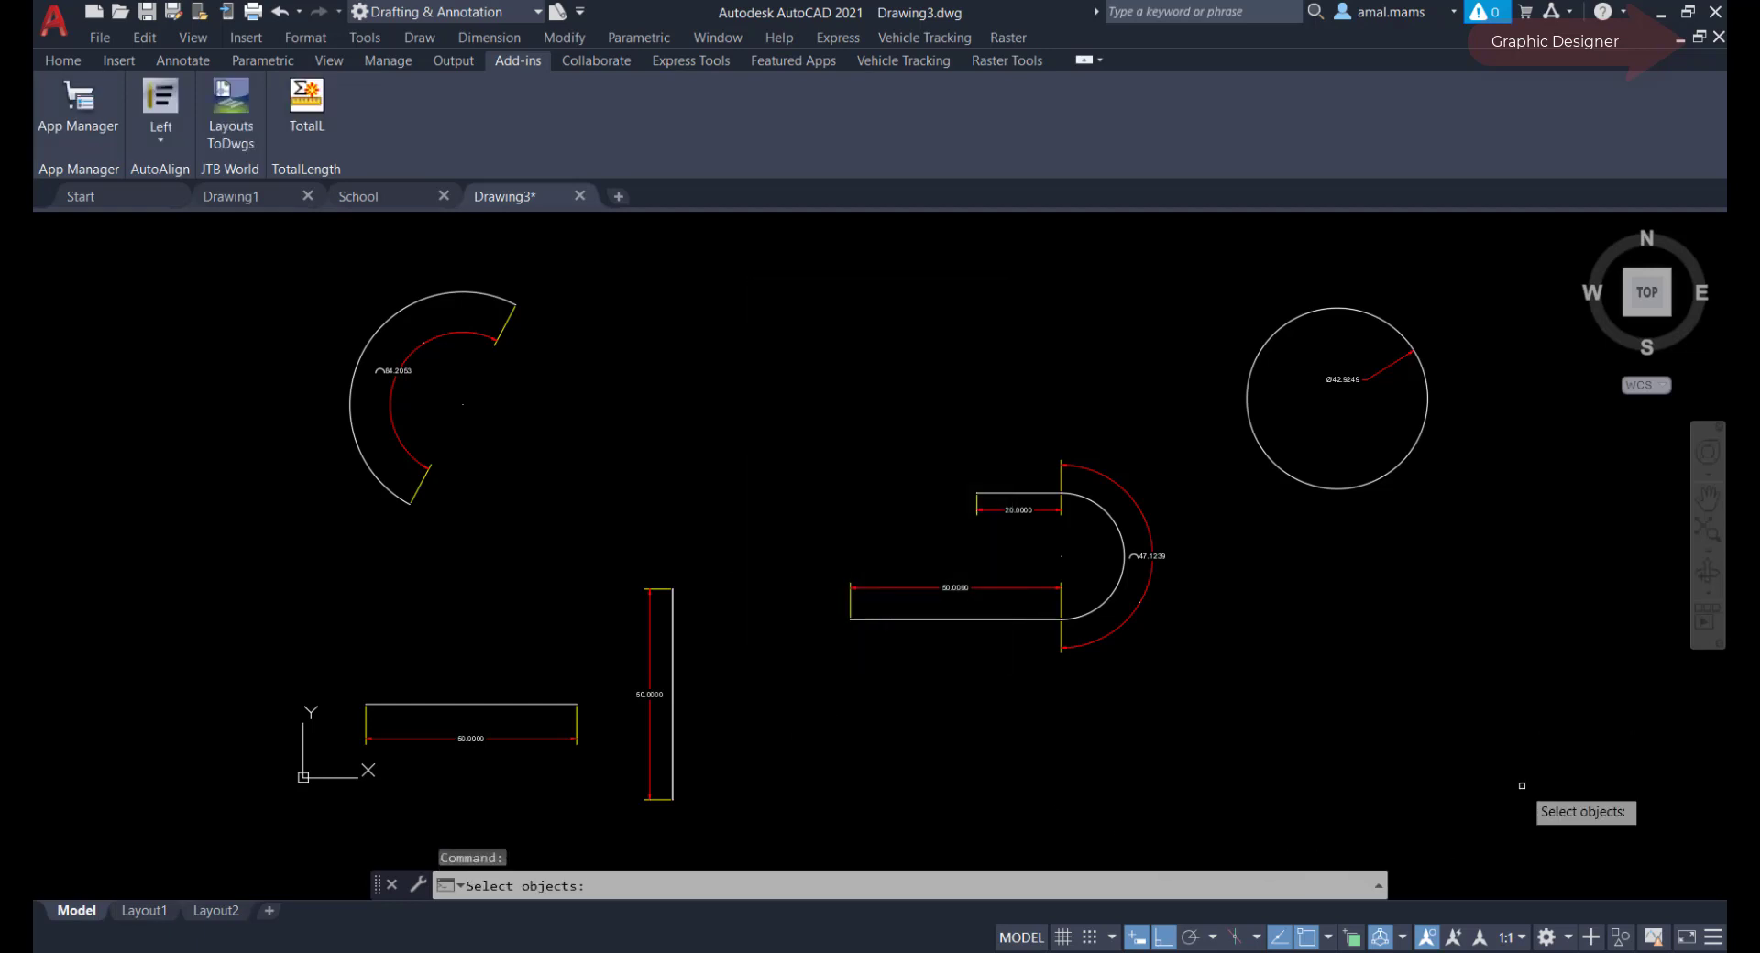
{"action": "left_click_drag", "start_coordinate": [1434, 770], "coordinate": [1463, 631]}
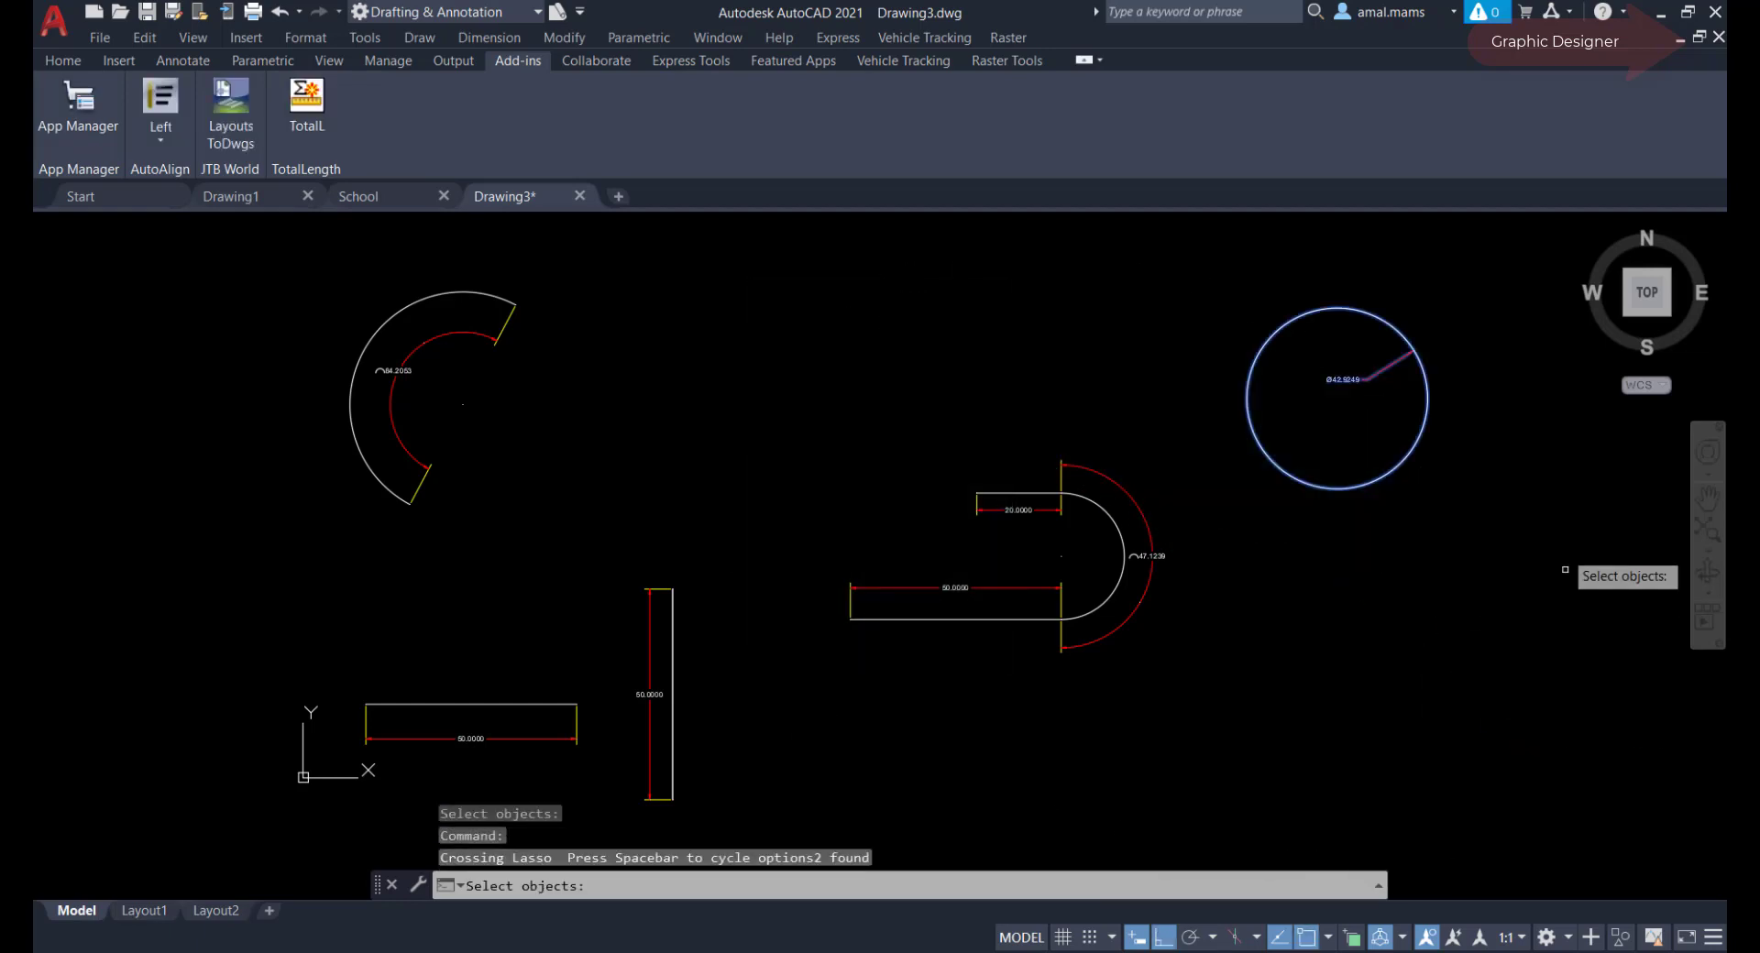
{"action": "left_click", "coordinate": [1511, 310]}
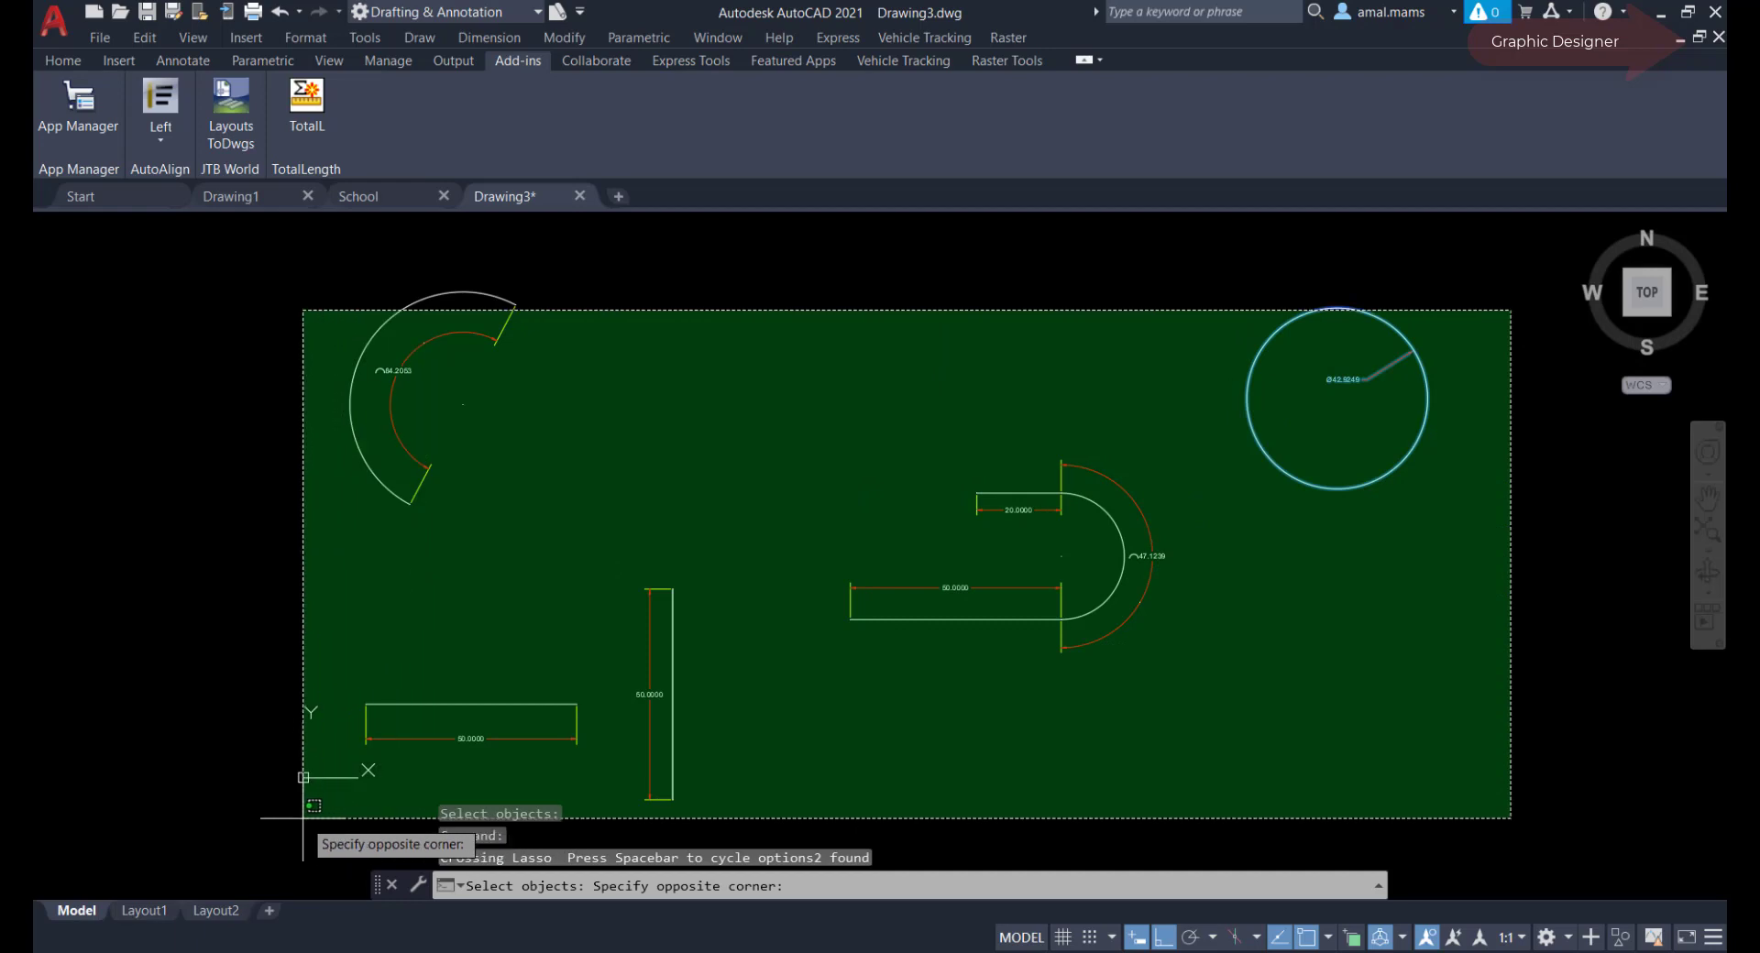
{"action": "left_click", "coordinate": [298, 816]}
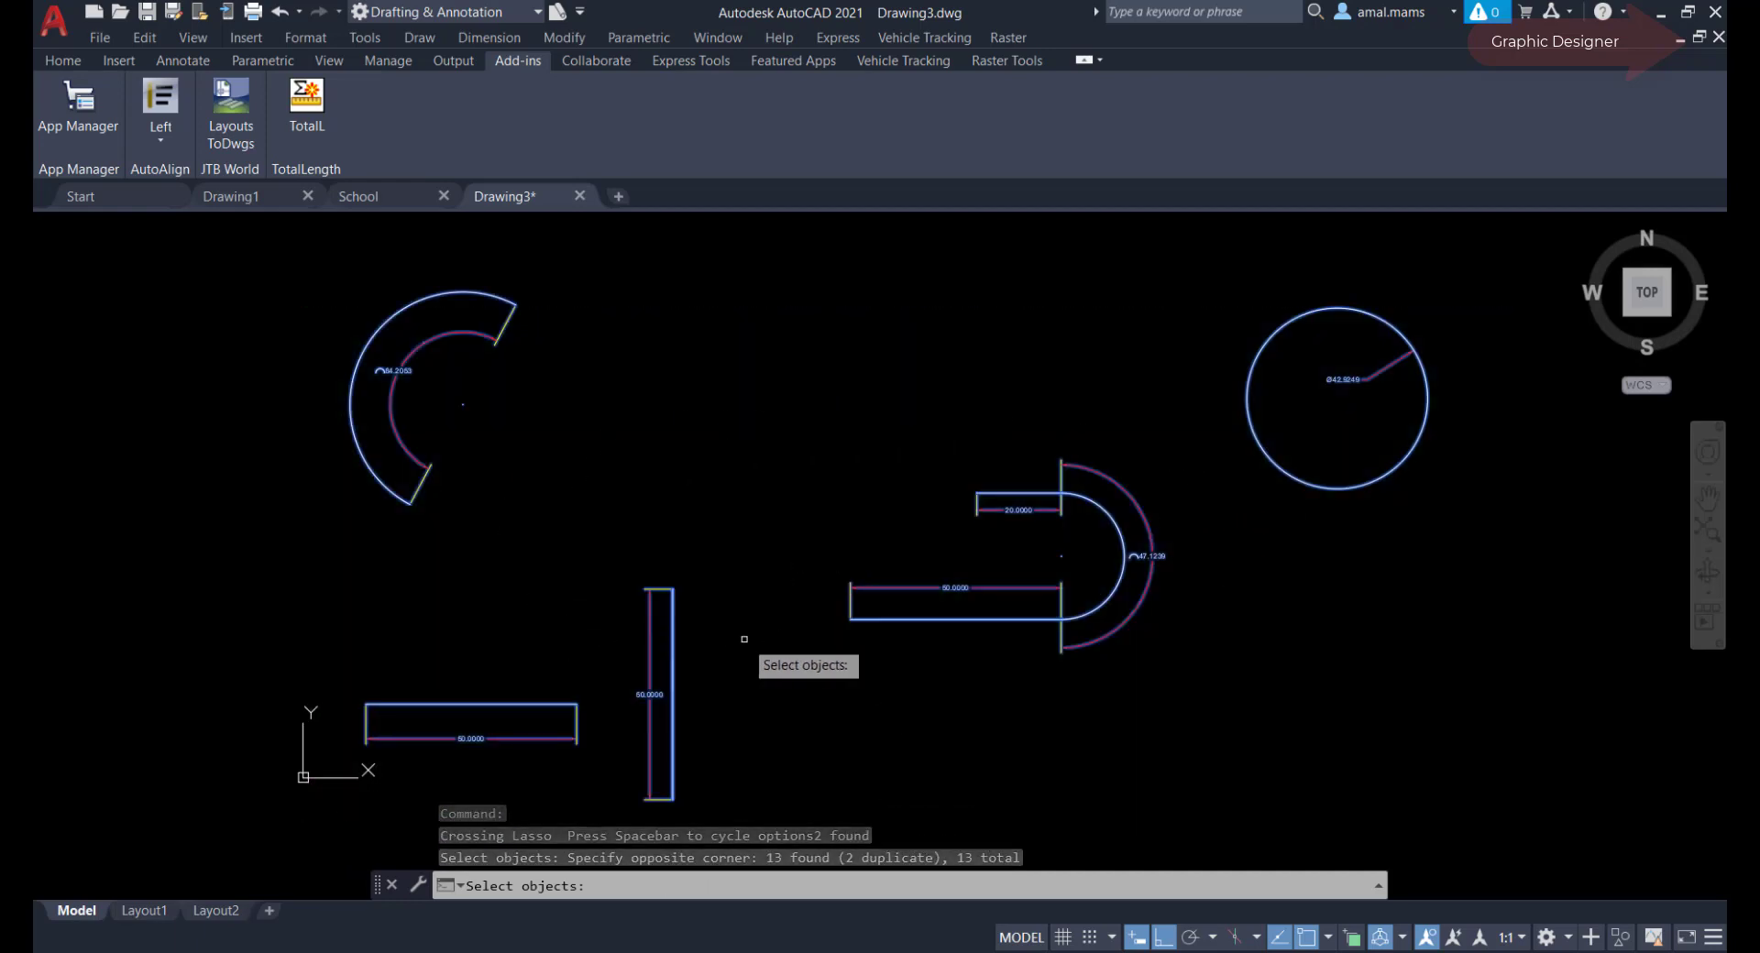
{"action": "key", "text": "Return"}
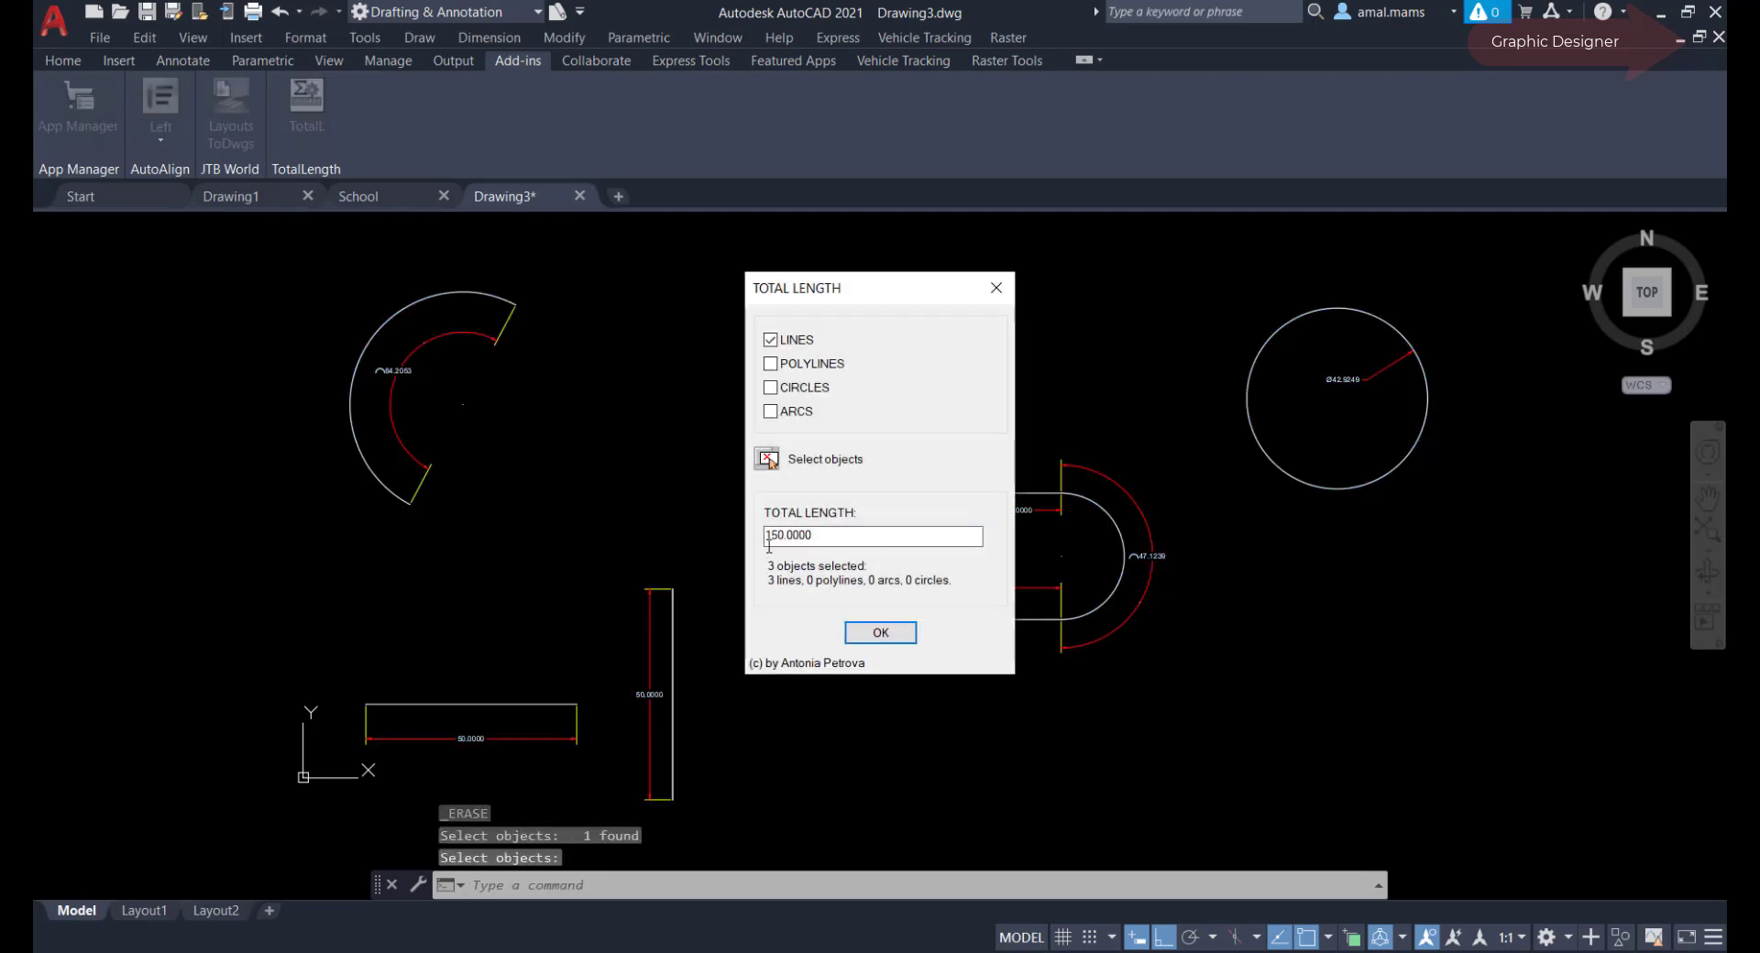
{"action": "left_click_drag", "start_coordinate": [773, 536], "coordinate": [814, 535]}
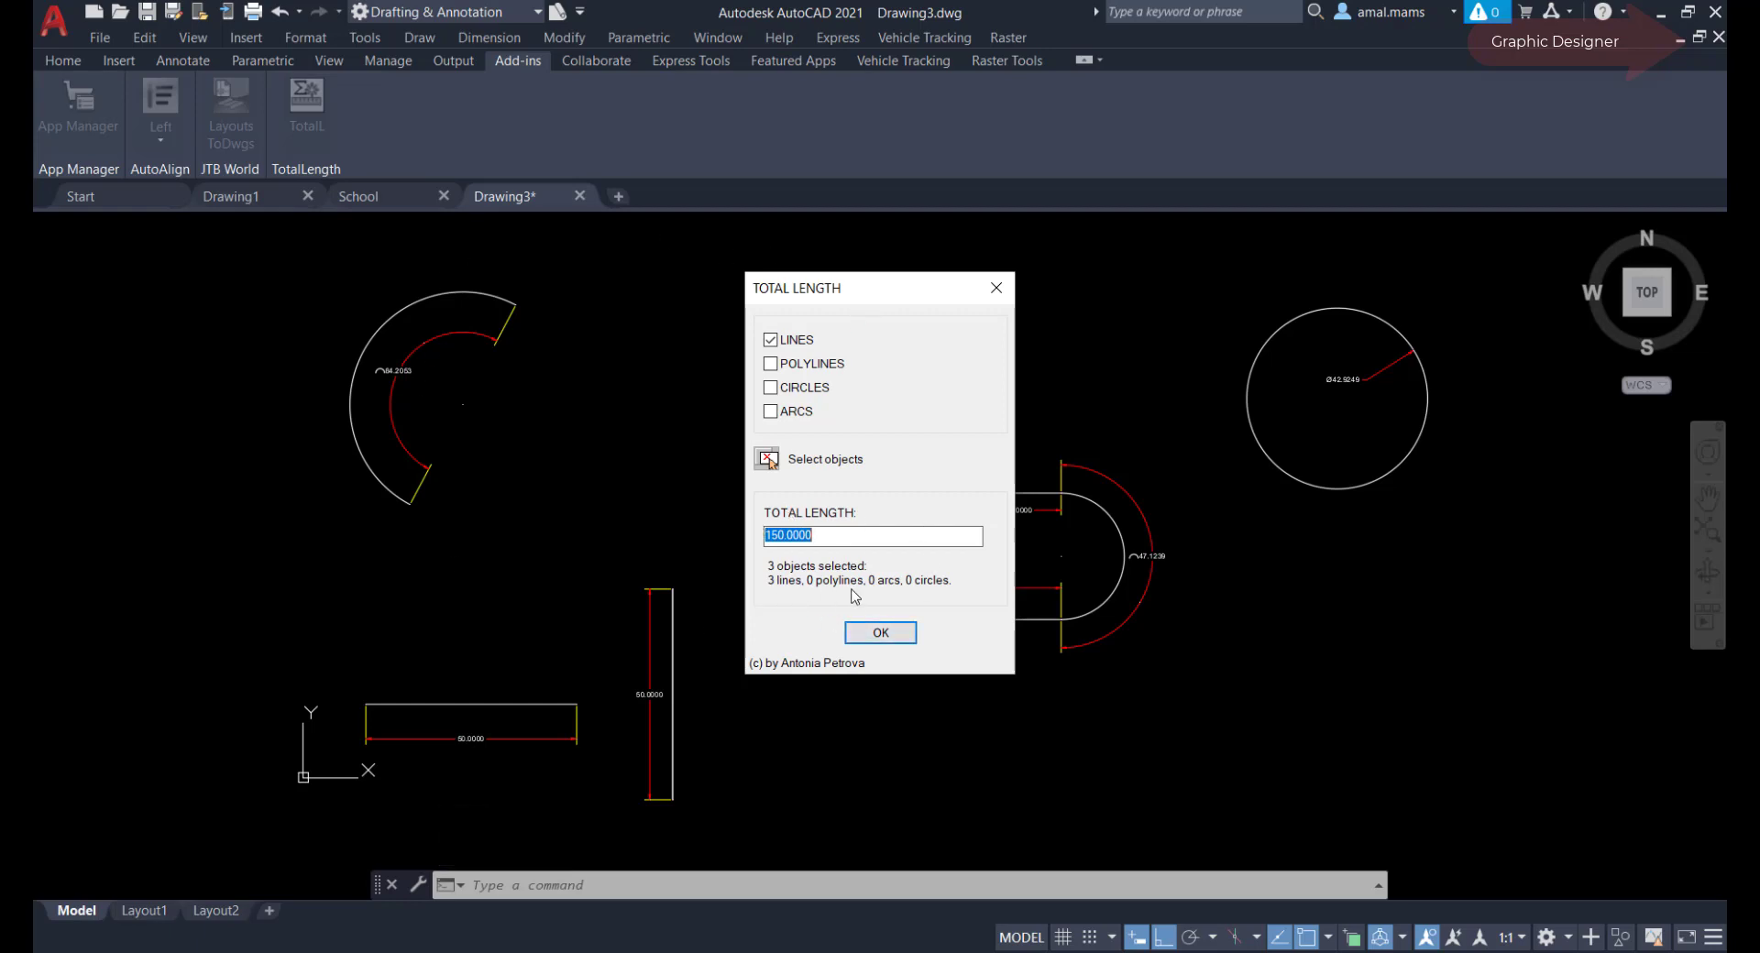
Count only polylines and window-select the drawing for a 117.1239 total of one polyline
{"action": "left_click", "coordinate": [771, 340]}
{"action": "left_click", "coordinate": [771, 364]}
{"action": "left_click", "coordinate": [768, 458]}
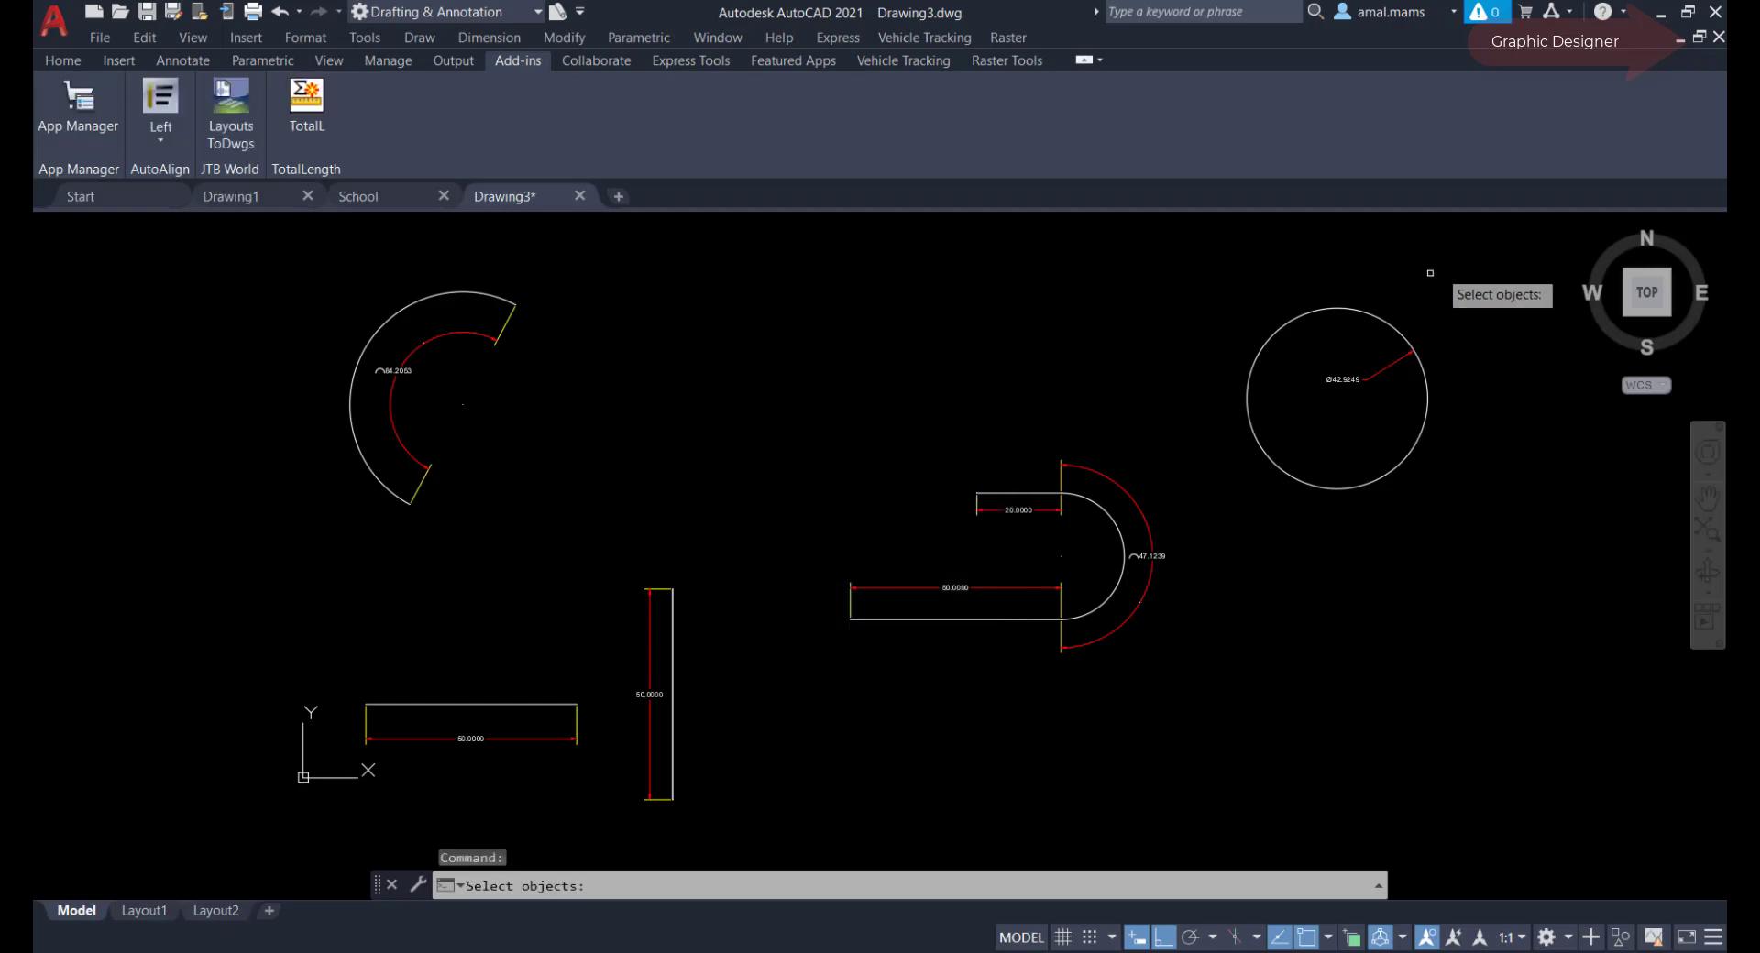
{"action": "left_click", "coordinate": [1492, 238]}
{"action": "left_click", "coordinate": [319, 767]}
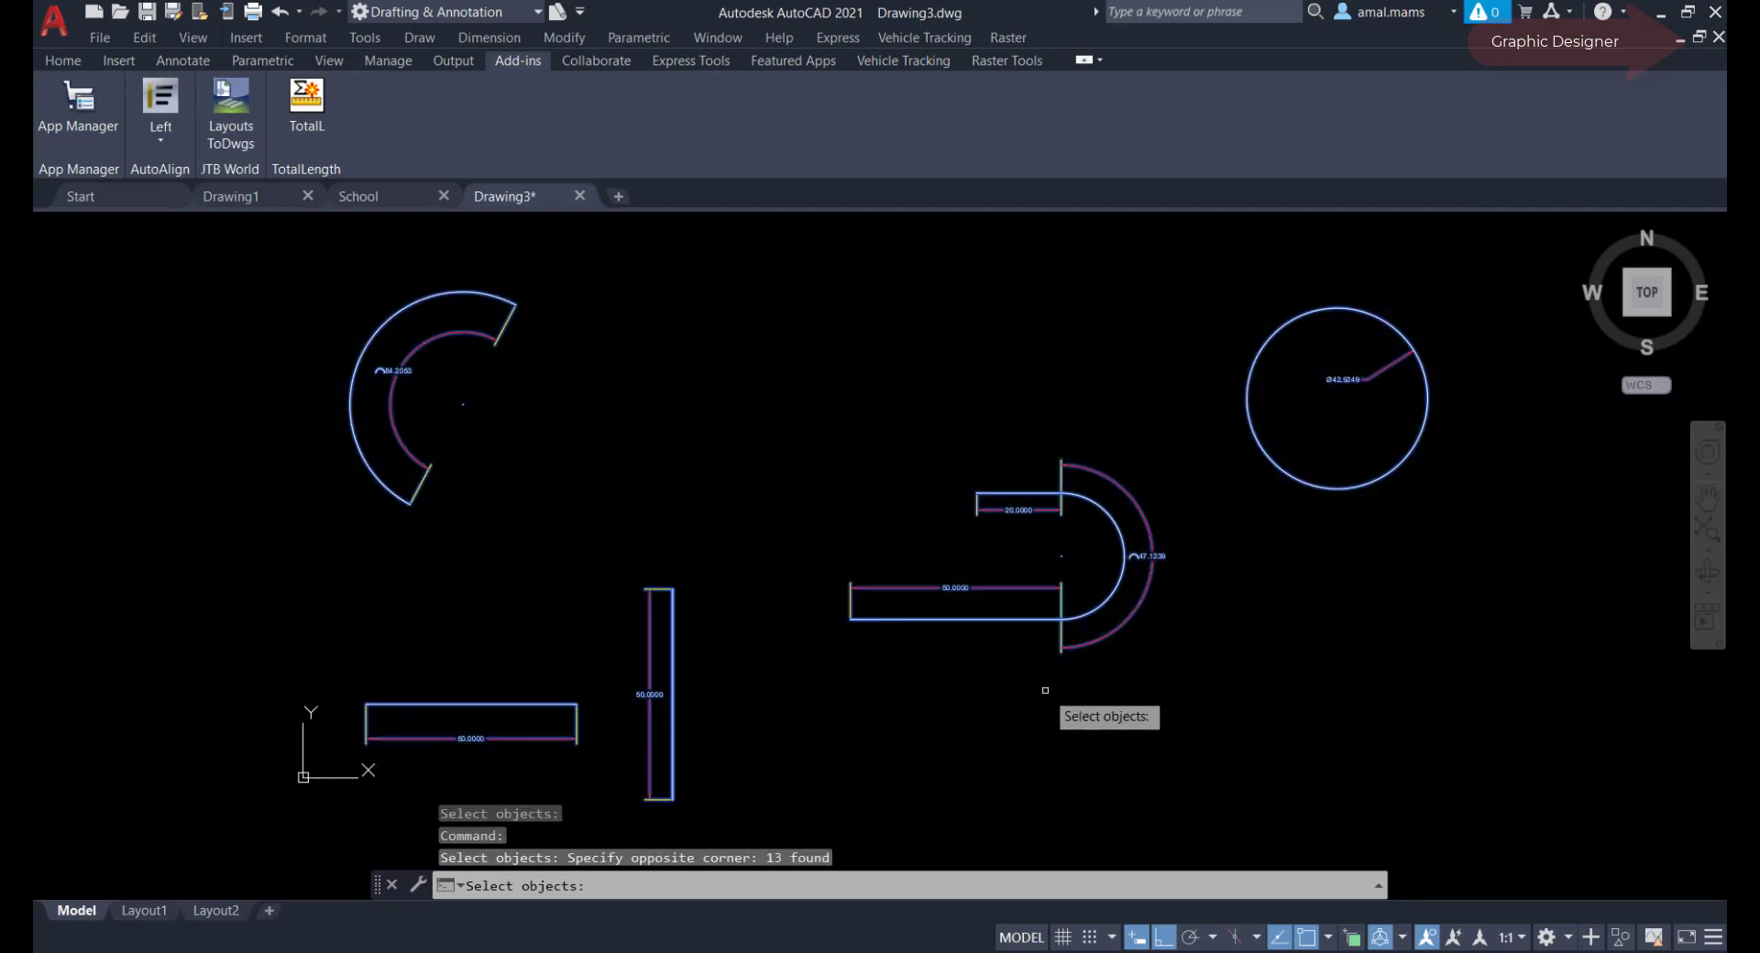
{"action": "key", "text": "Return"}
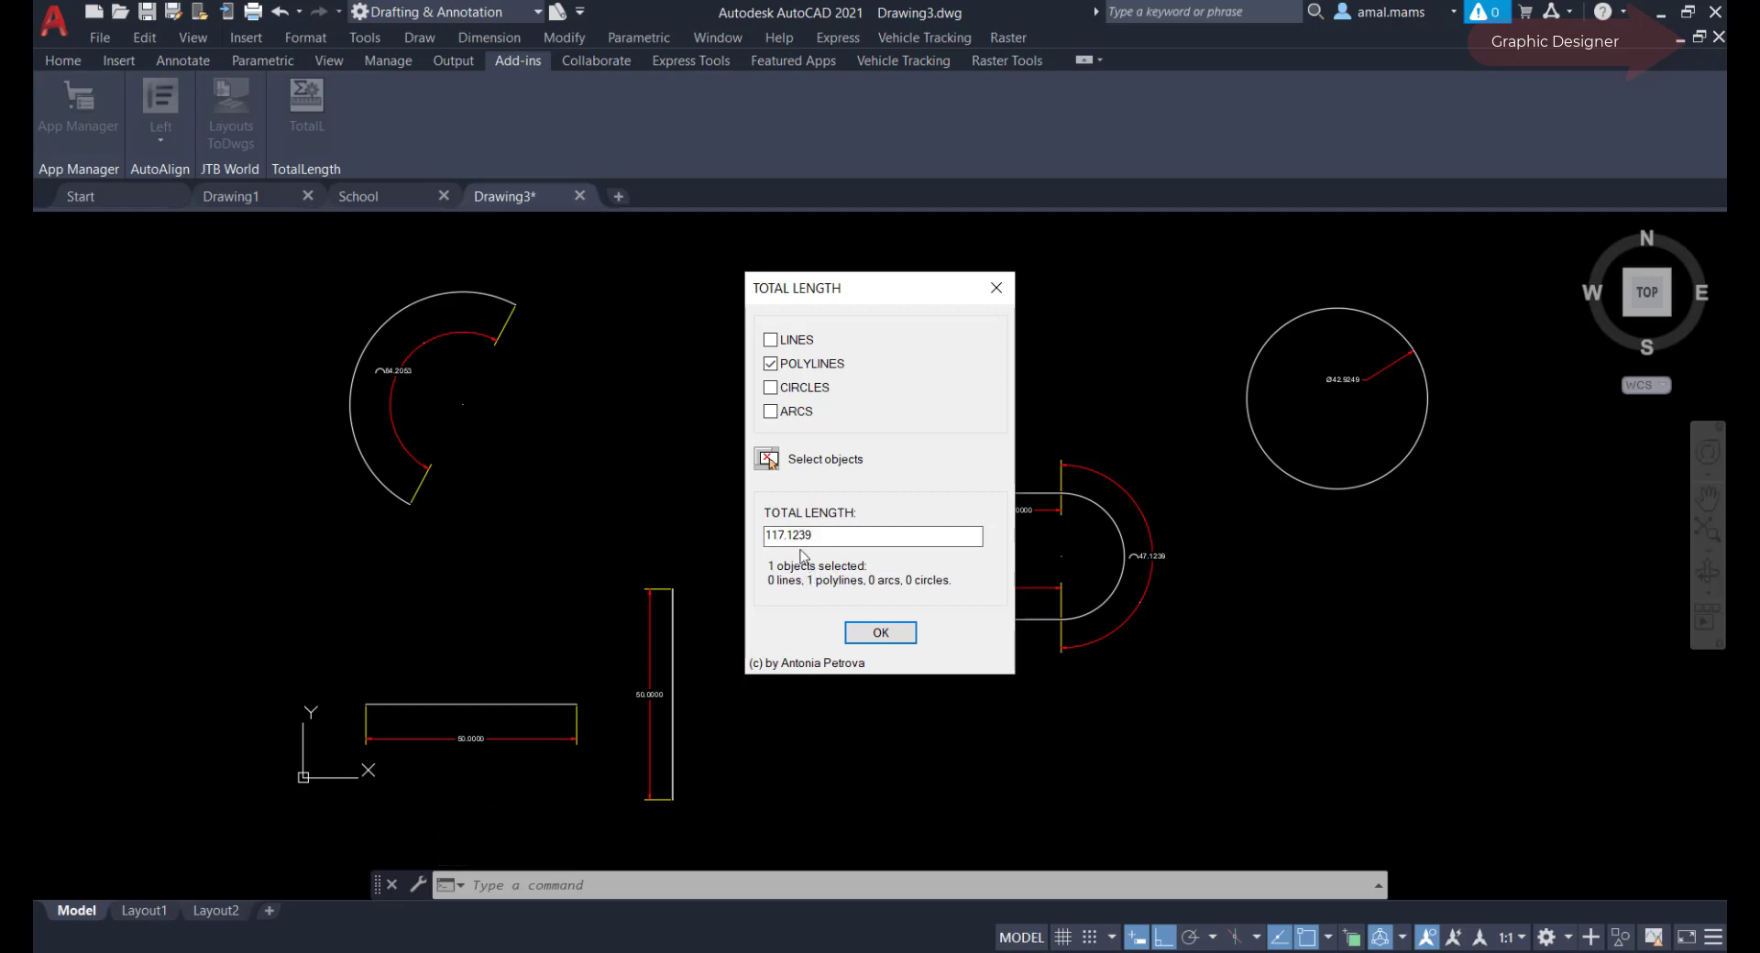
Switch the type filter to circles only and close the TotalLength dialog with OK
{"action": "left_click", "coordinate": [772, 387]}
{"action": "left_click", "coordinate": [771, 364]}
{"action": "left_click", "coordinate": [880, 634]}
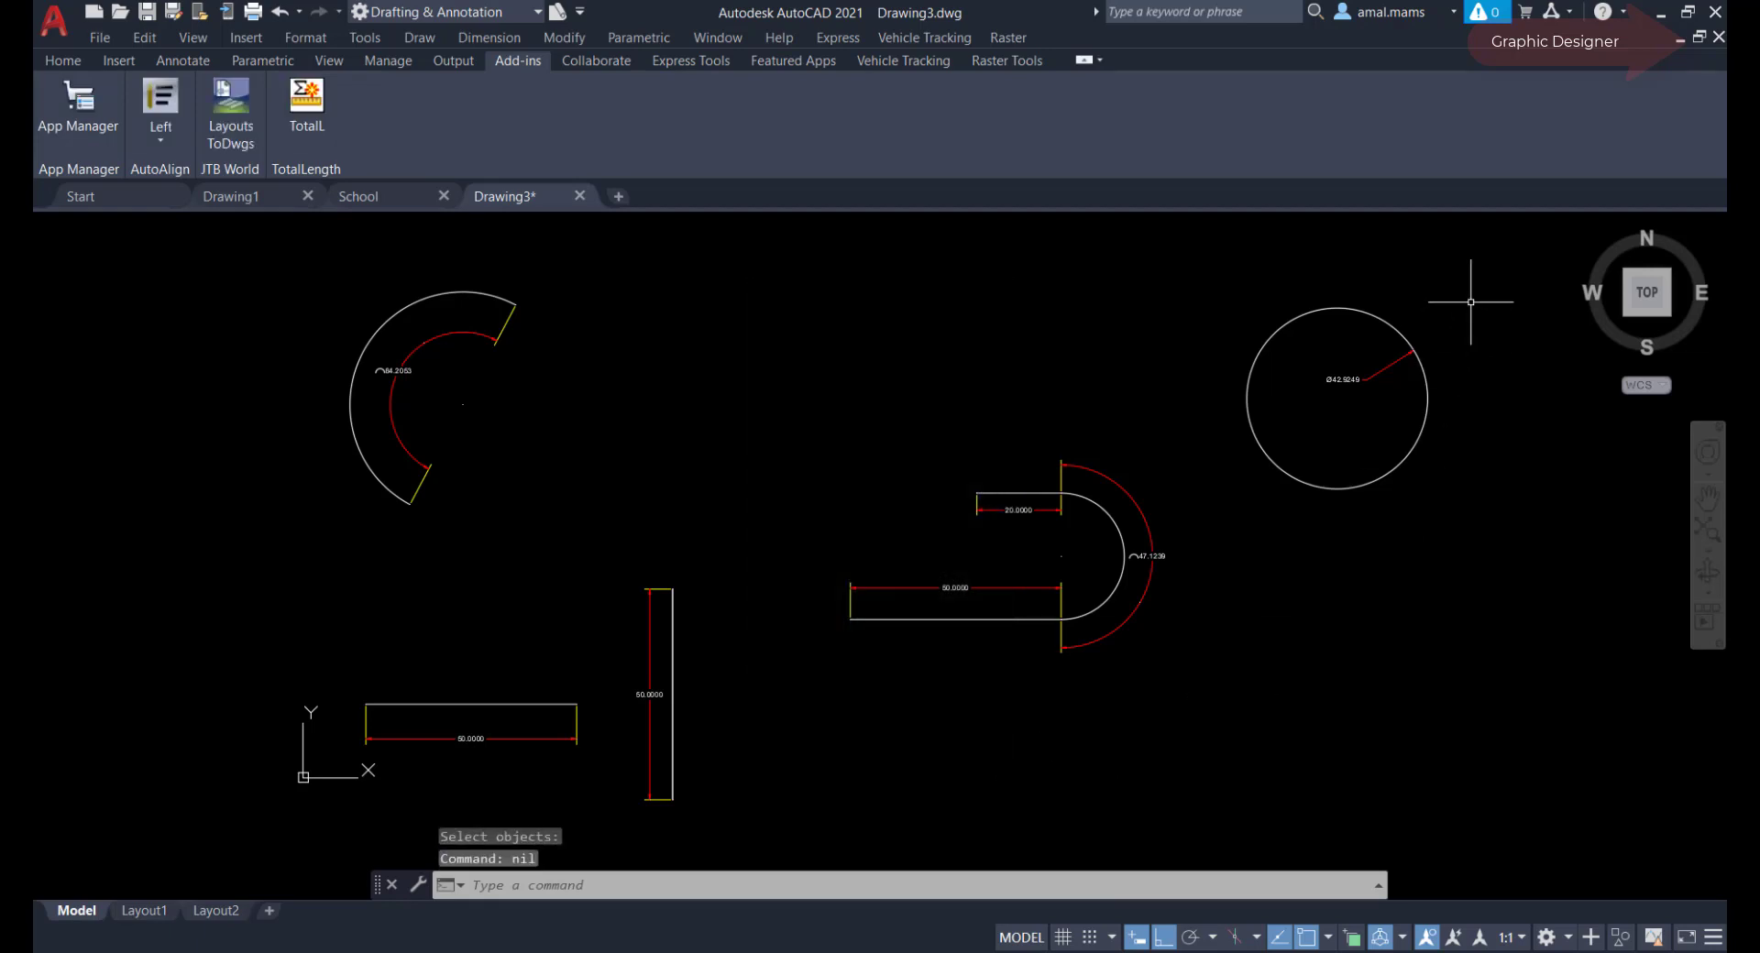
Rerun TotalLength with circles only and window-select everything for a 134.8526 circle length
{"action": "left_click", "coordinate": [306, 101]}
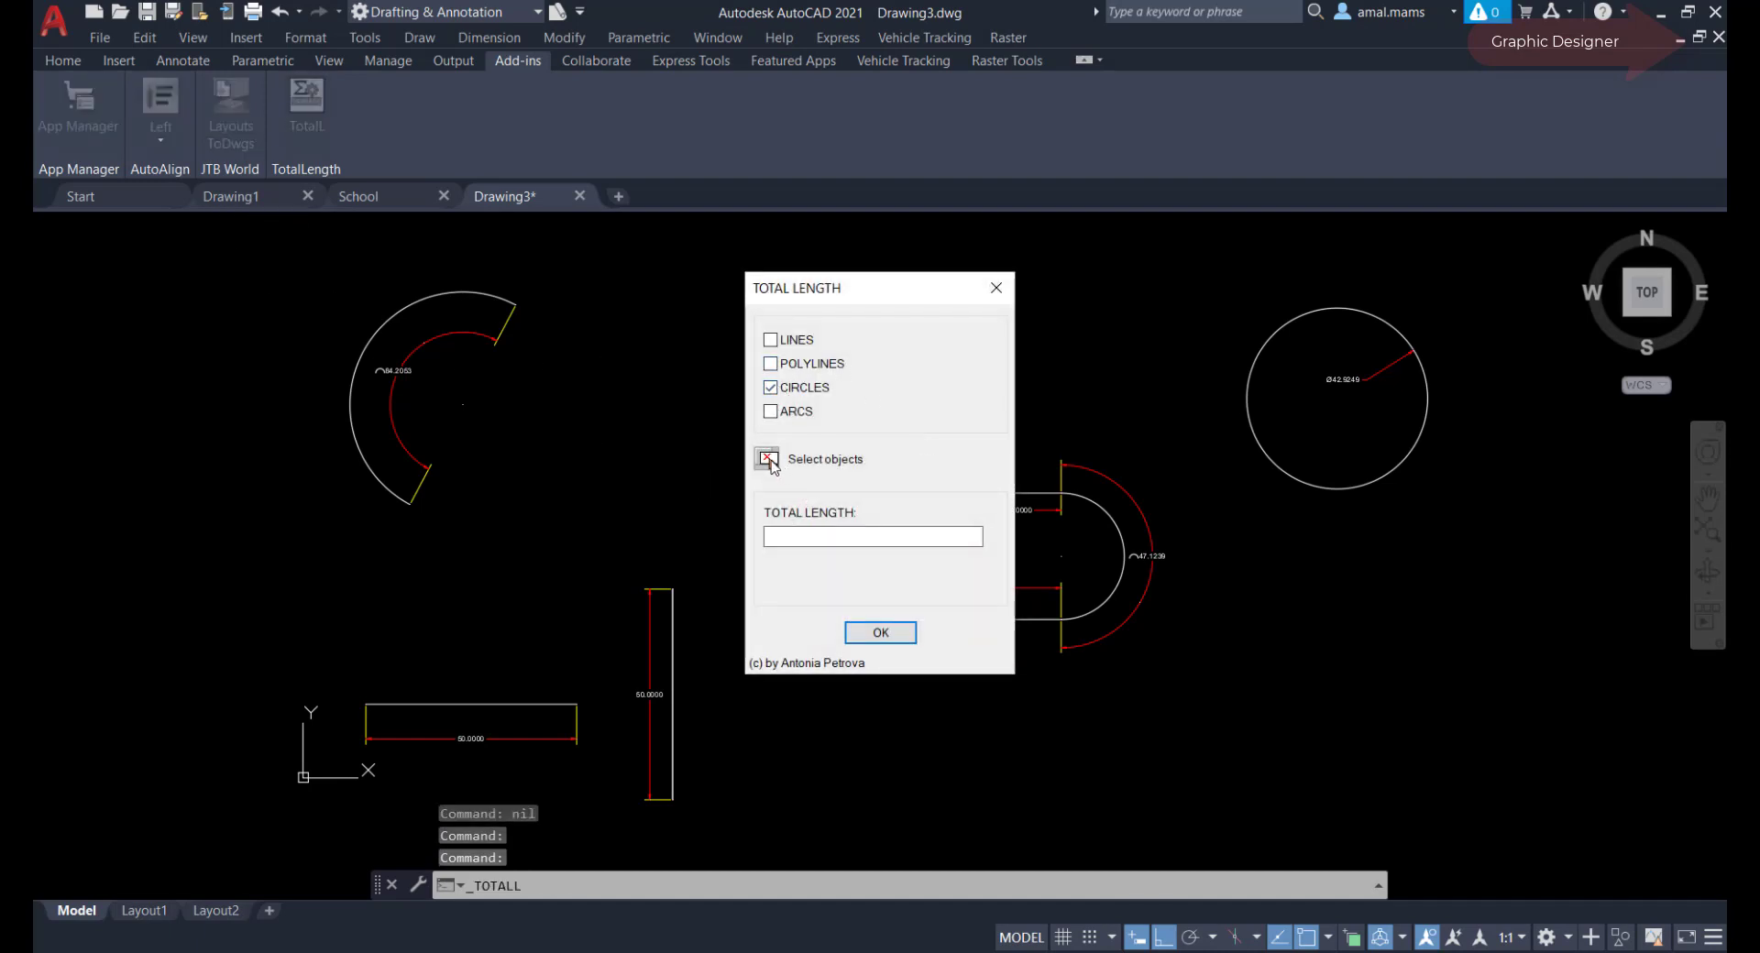
{"action": "left_click", "coordinate": [770, 461]}
{"action": "left_click", "coordinate": [1496, 256]}
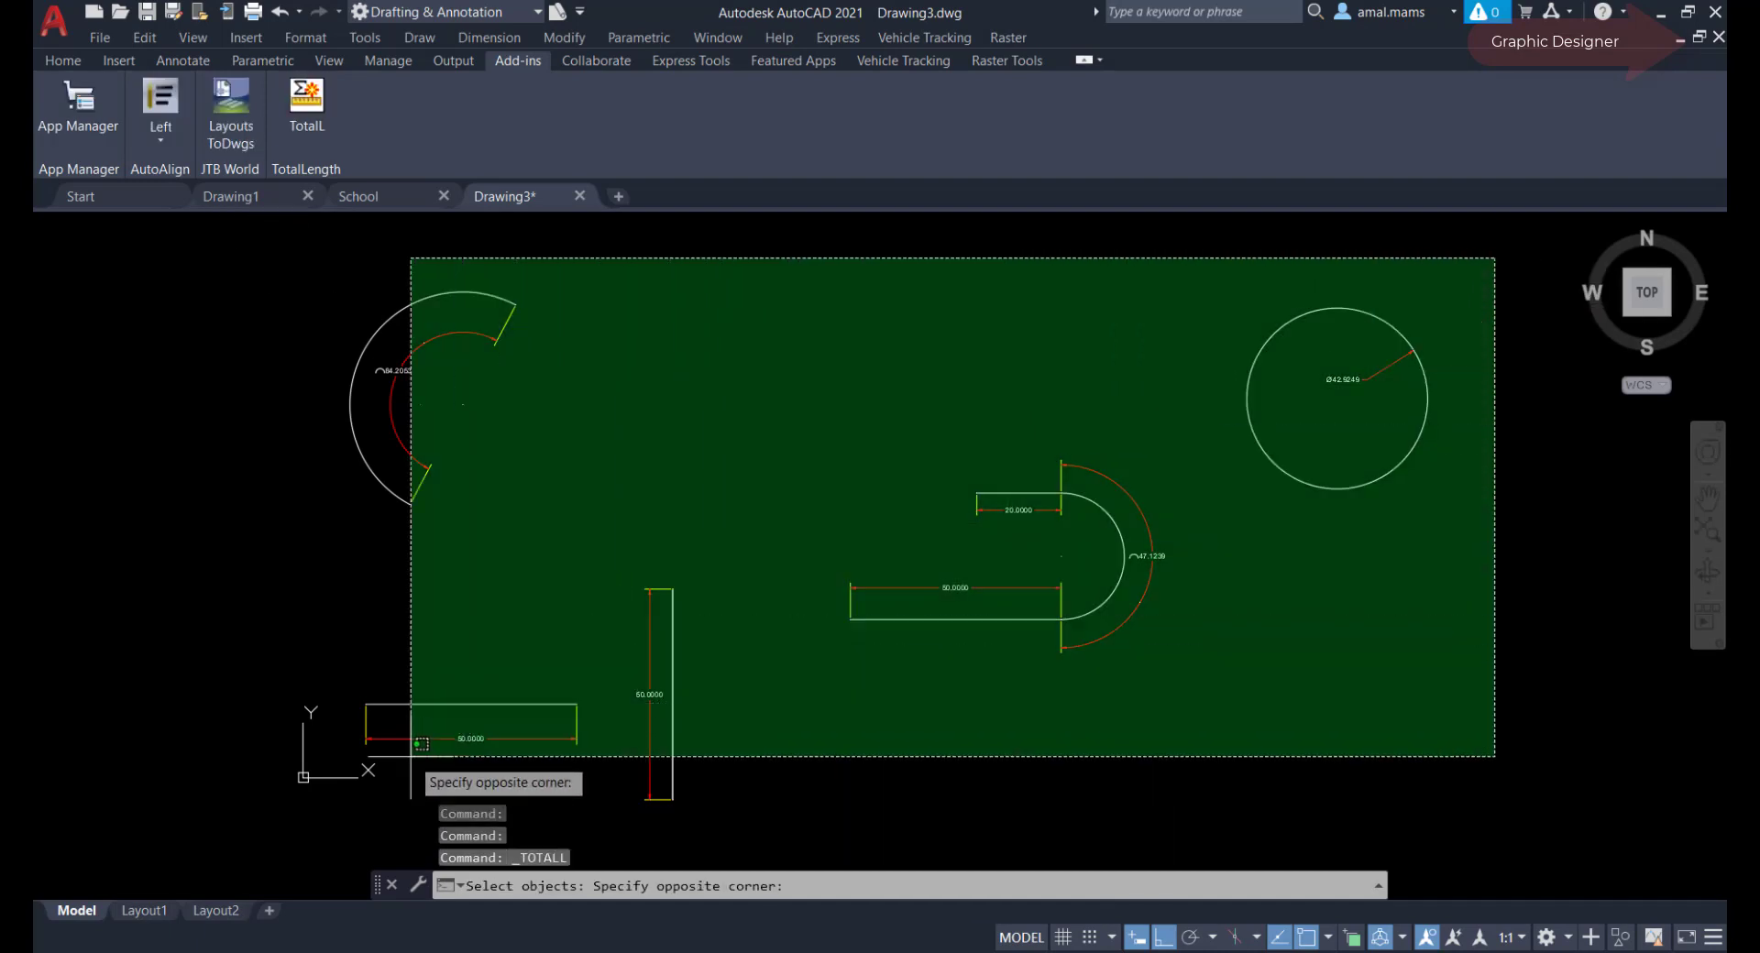
{"action": "left_click", "coordinate": [280, 824]}
{"action": "key", "text": "Return"}
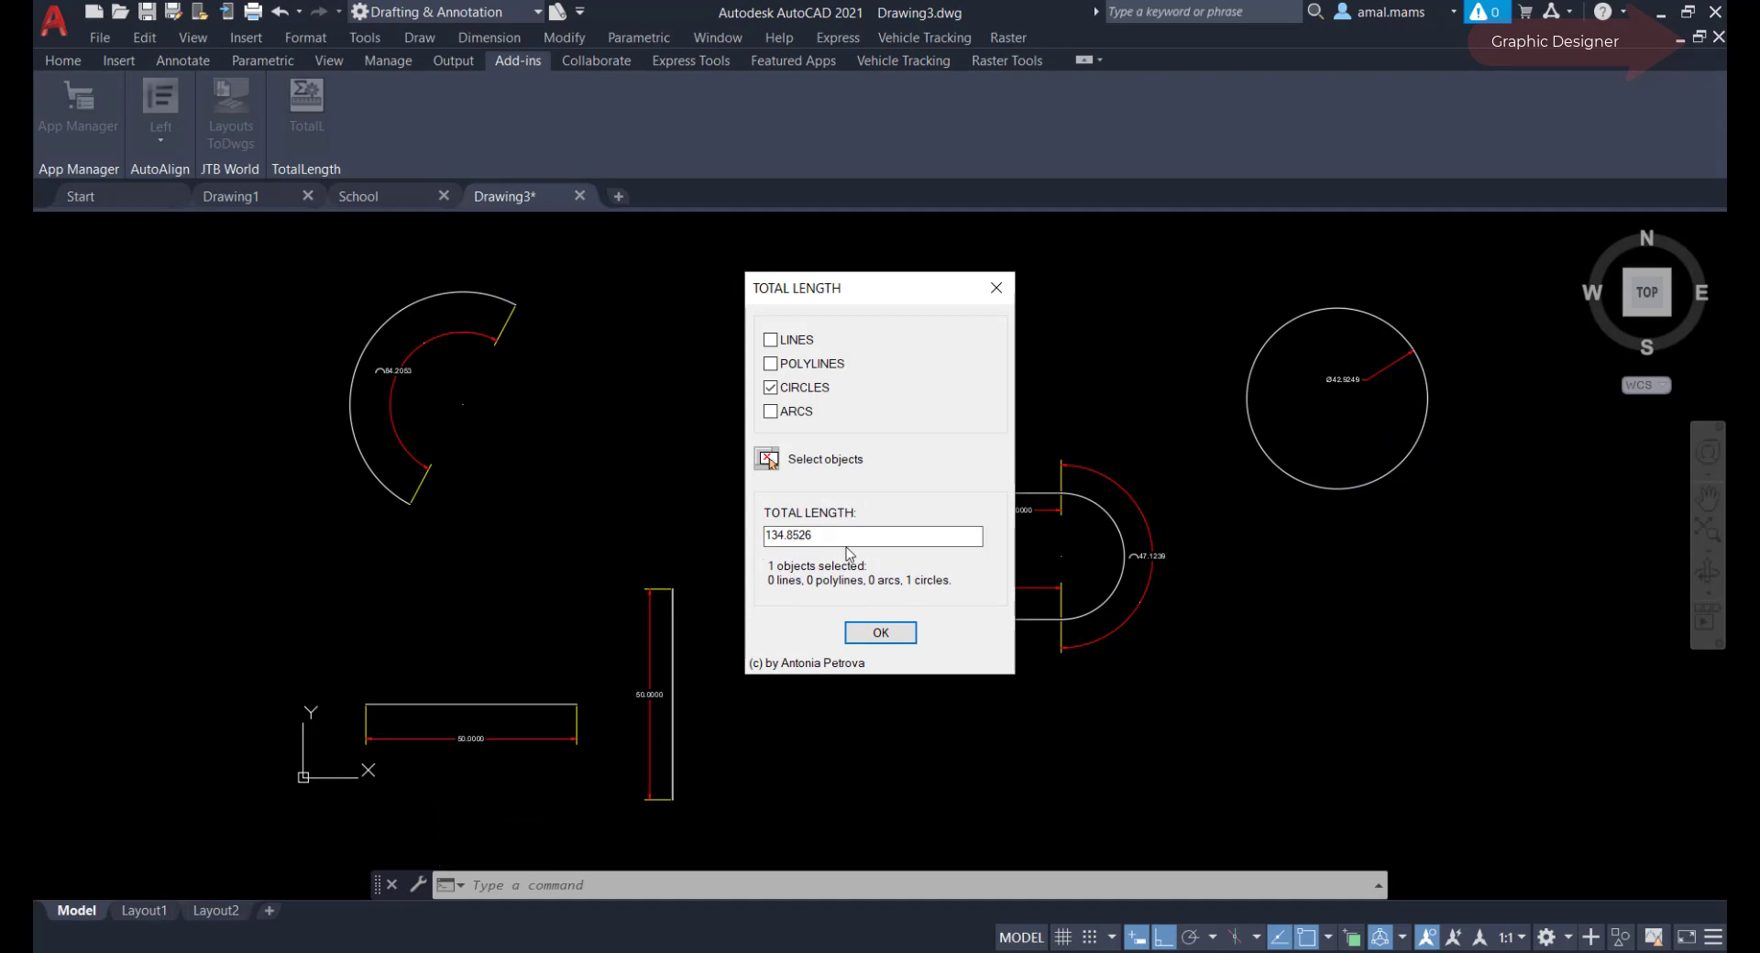
Count only arcs and window-select all objects for an 84.2053 arc length
{"action": "left_click", "coordinate": [770, 411]}
{"action": "left_click", "coordinate": [767, 458]}
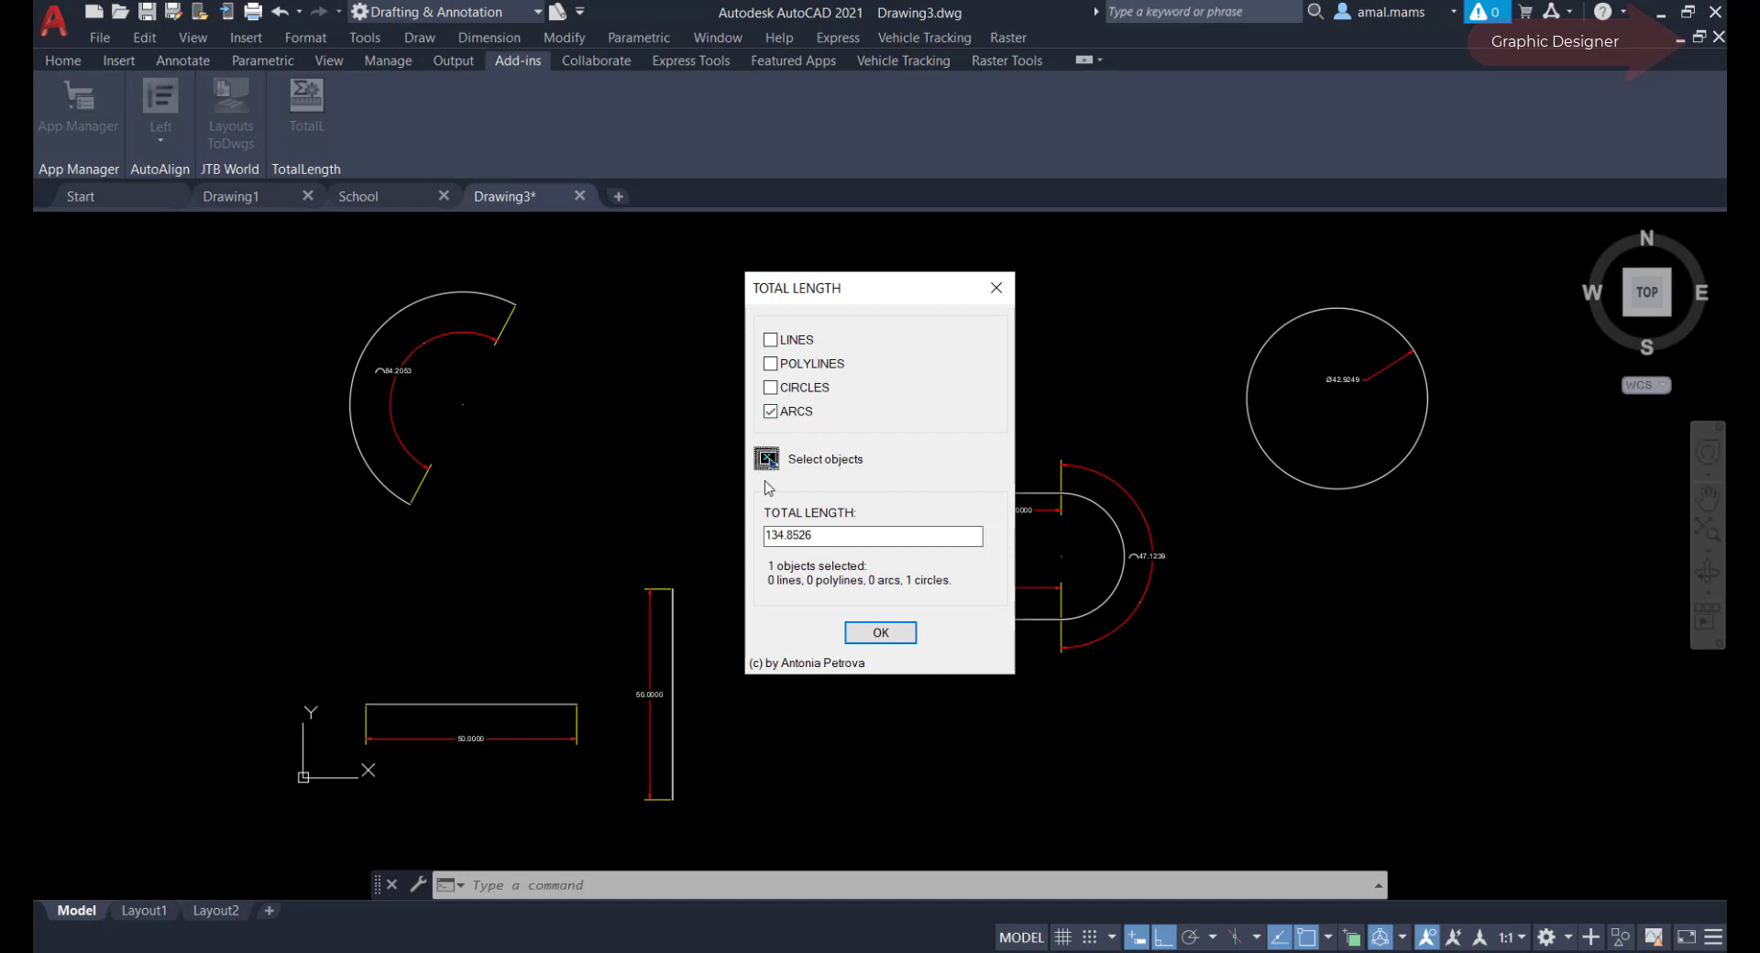
{"action": "left_click", "coordinate": [1536, 223]}
{"action": "left_click", "coordinate": [314, 805]}
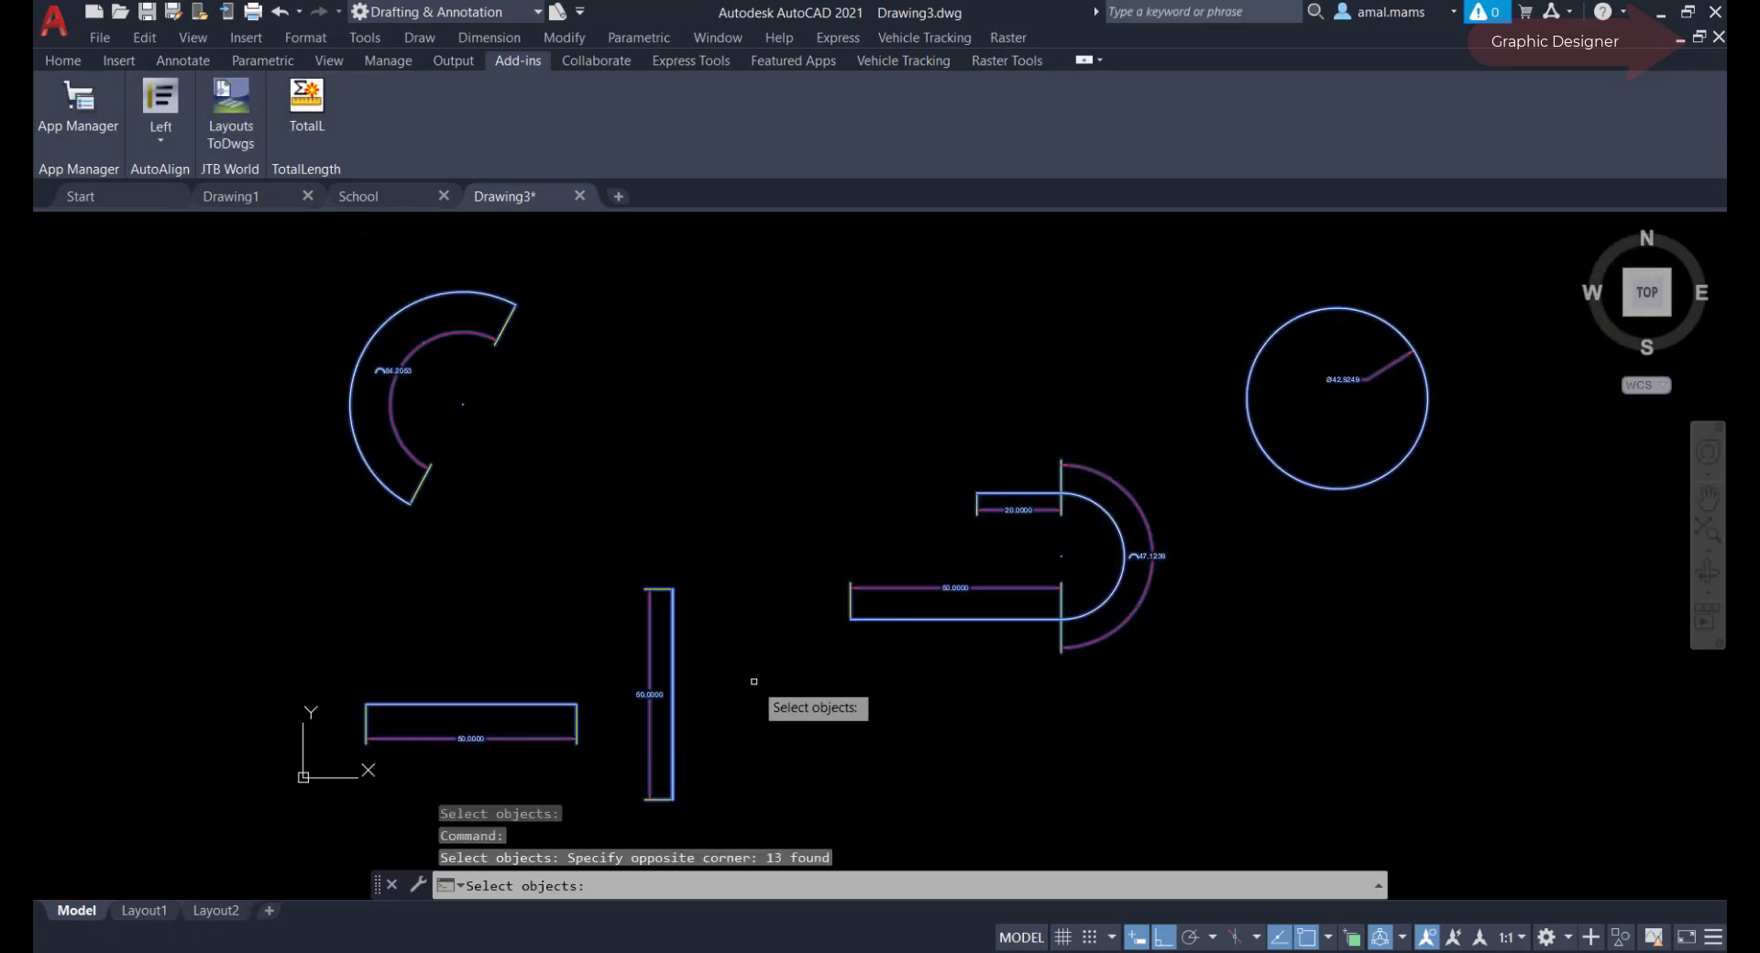
{"action": "key", "text": "Return"}
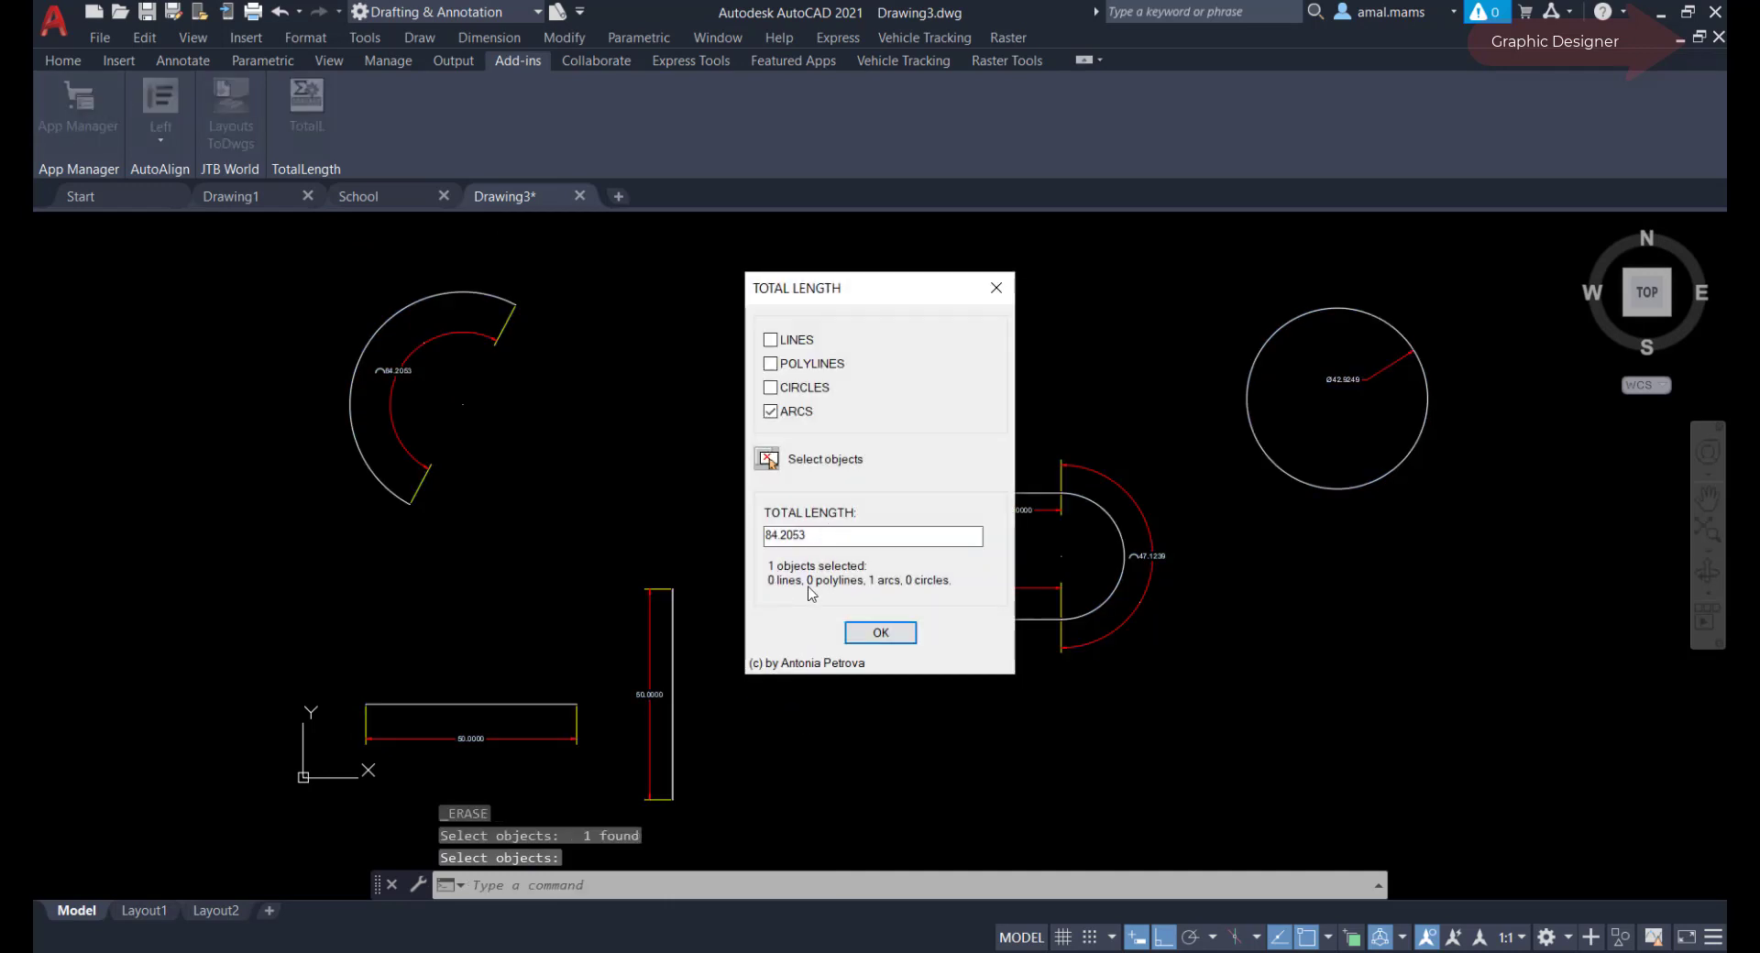